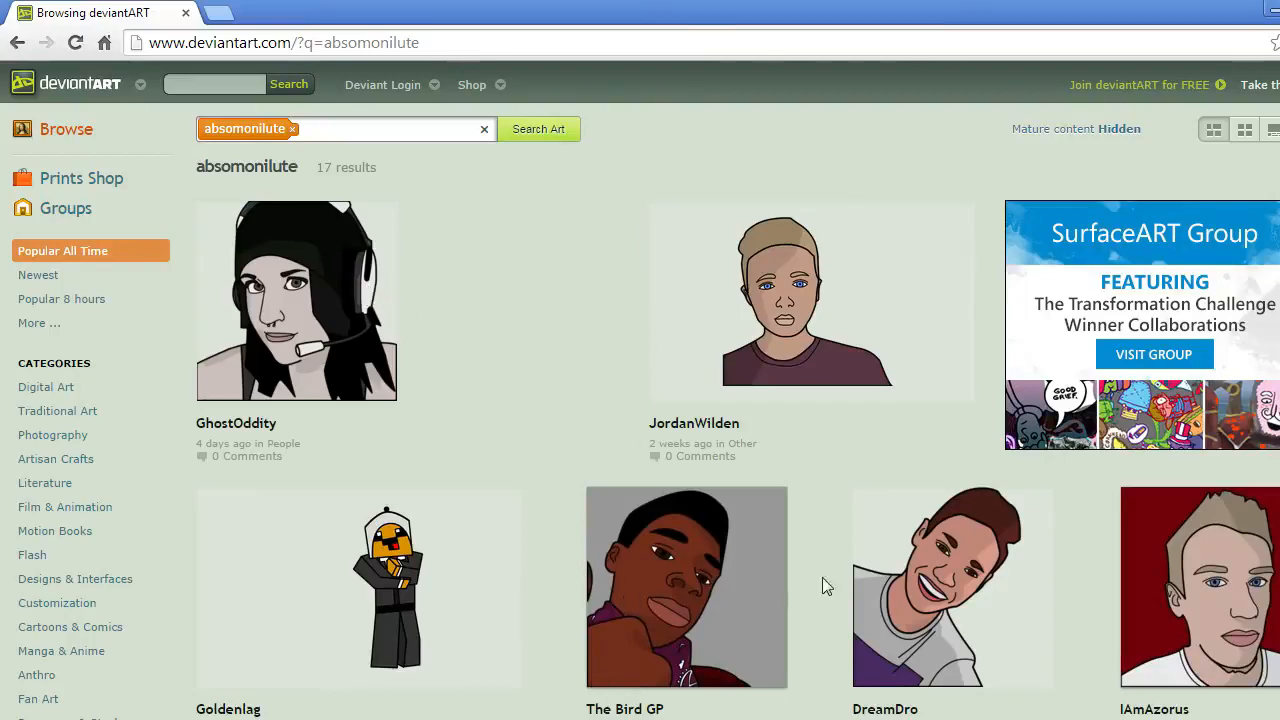
# Look through the absomonilute artwork results on deviantART and switch to Photoshop
pyautogui.scroll(-6, 640, 390)
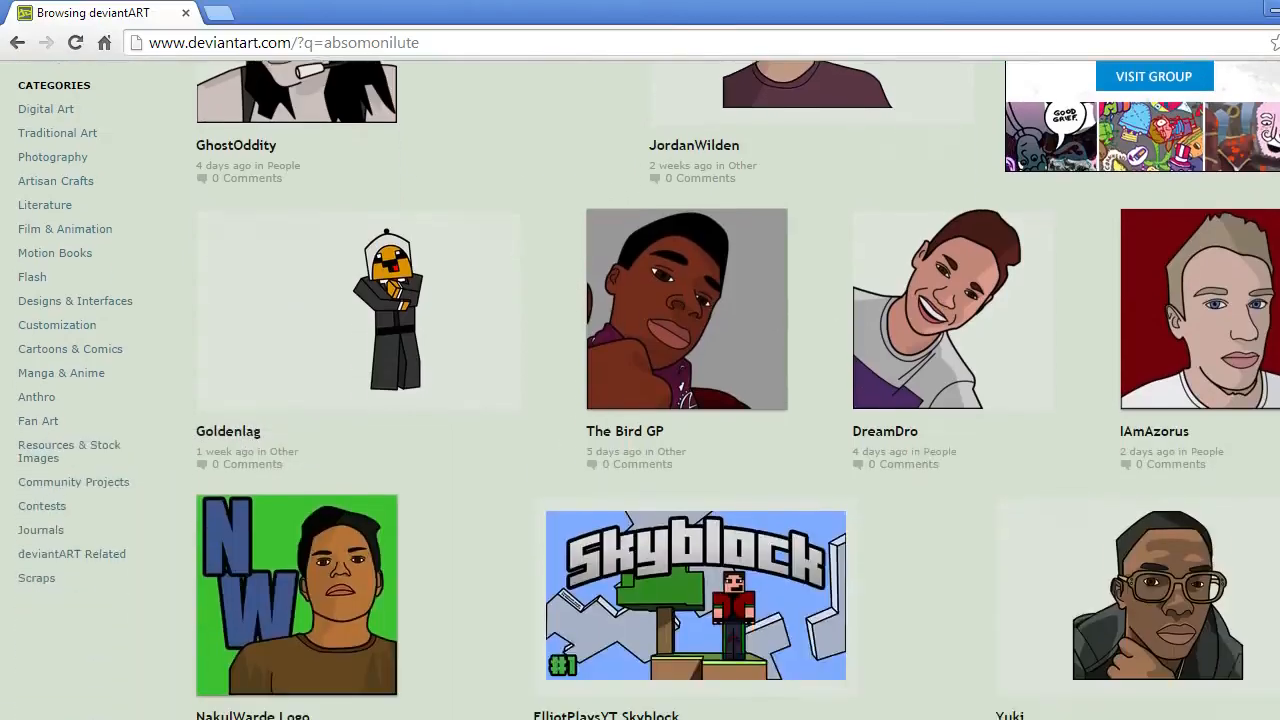
pyautogui.scroll(-5, 640, 390)
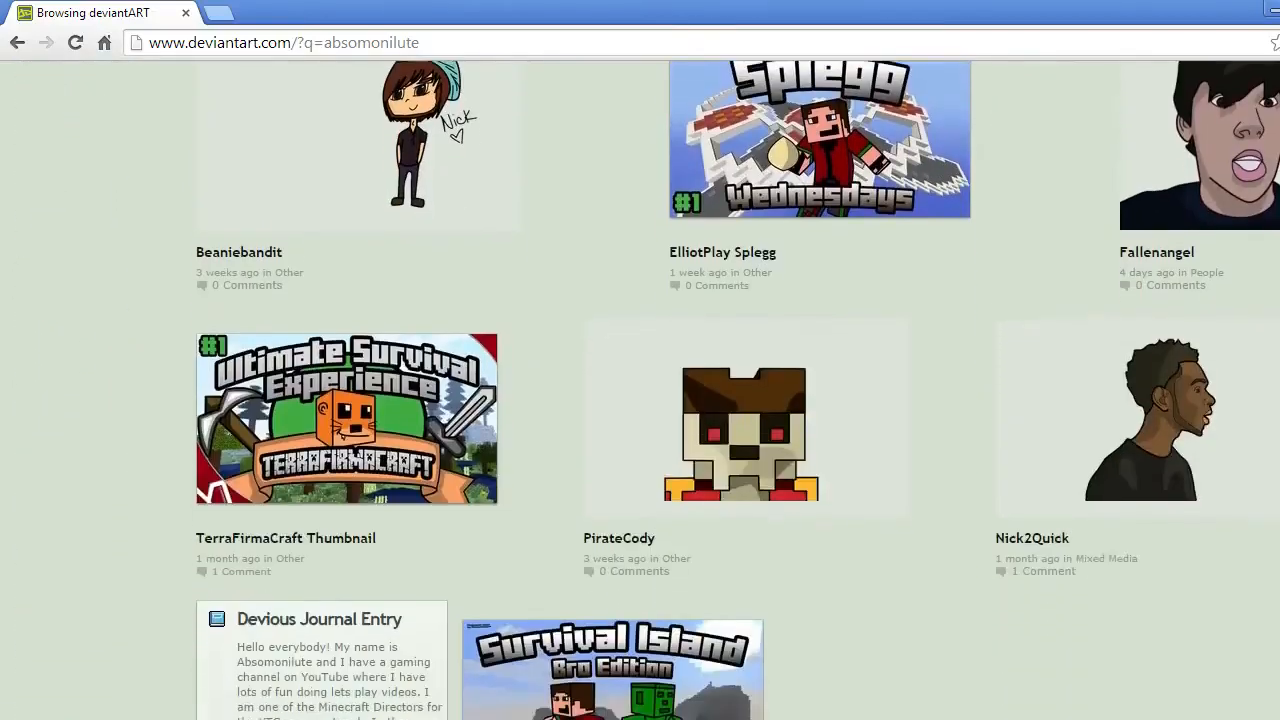
pyautogui.click(1275, 16)
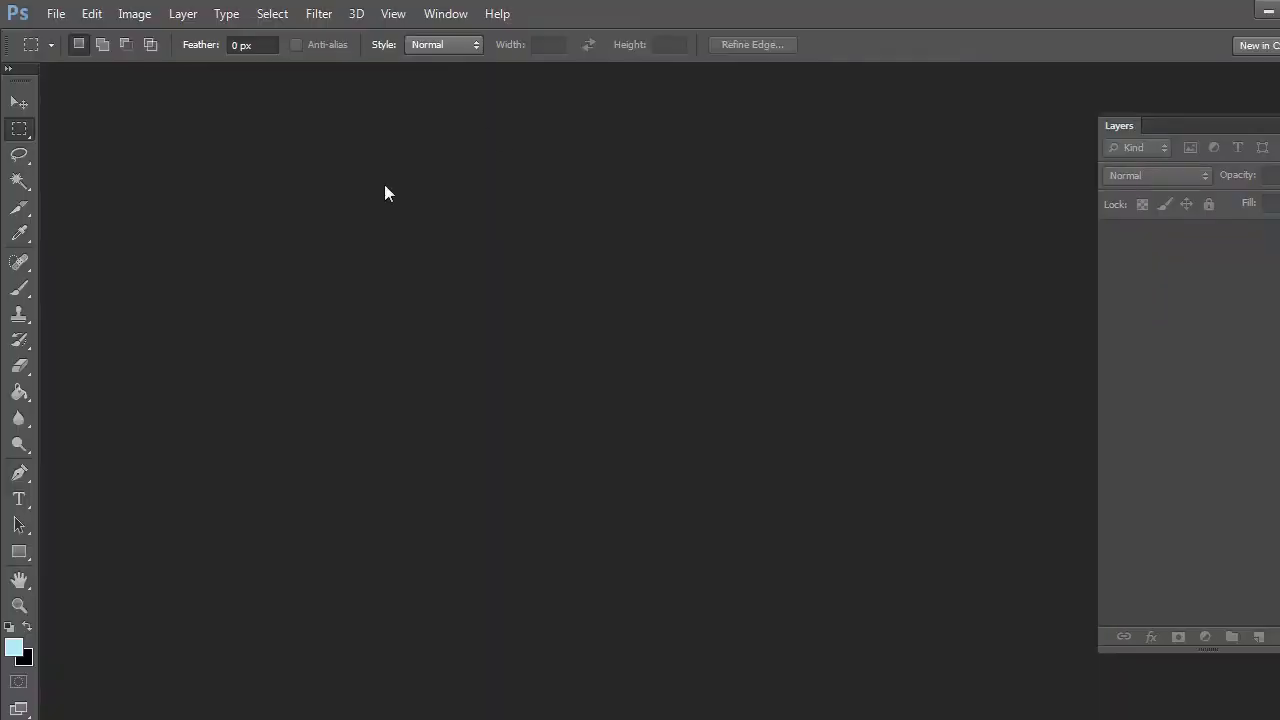
# Create a new document 1280 pixels wide and 720 pixels high, and move its window away from the toolbox
pyautogui.click(56, 13)
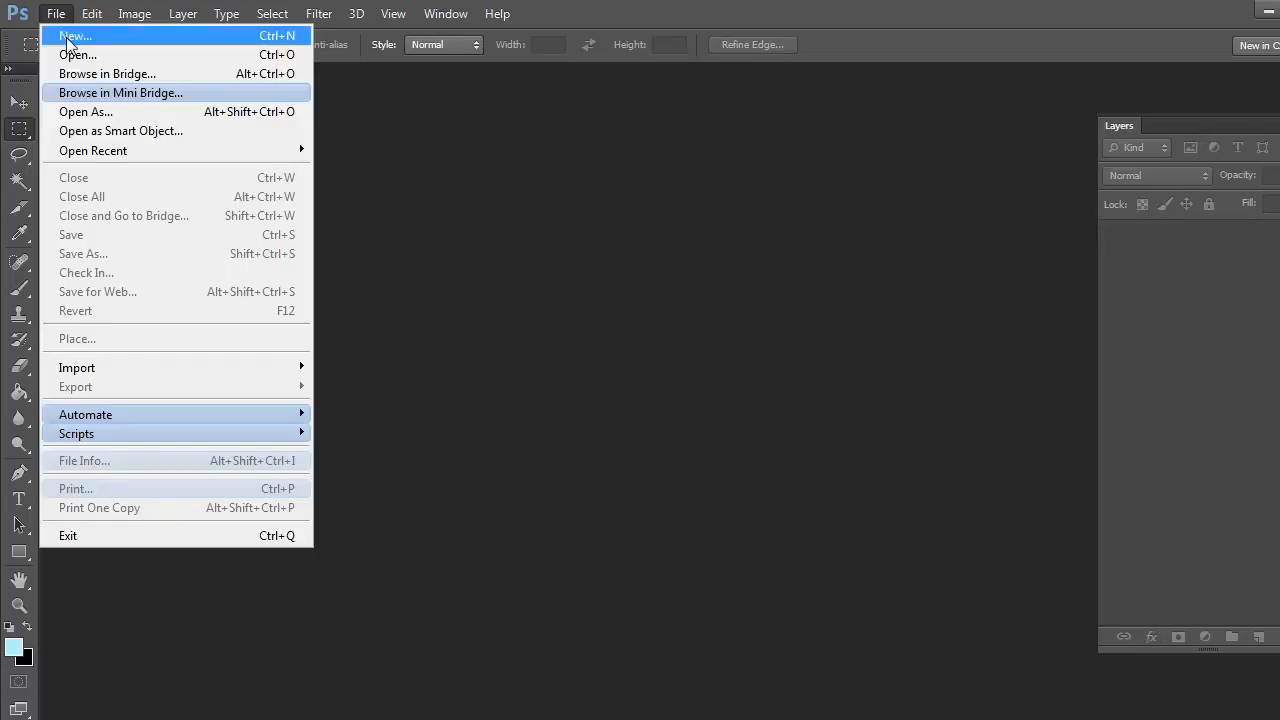
pyautogui.click(66, 37)
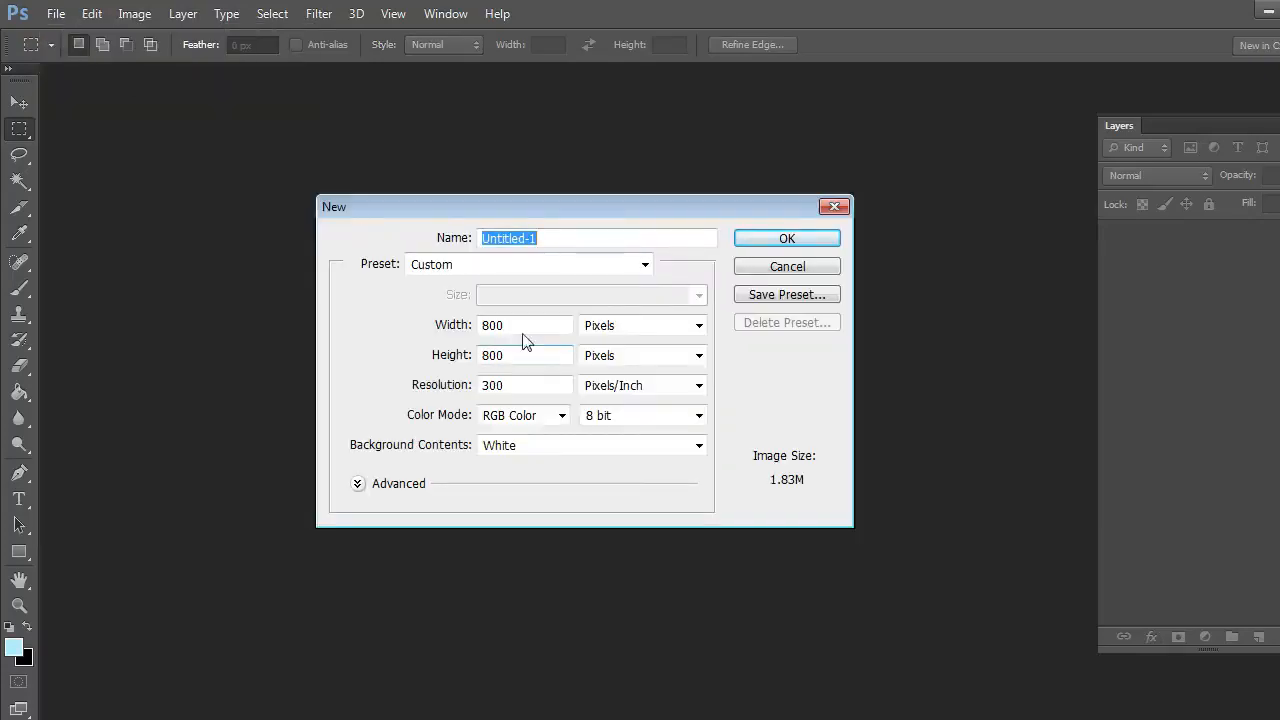
pyautogui.moveTo(523, 325); pyautogui.dragTo(408, 323)
pyautogui.write('1280')
pyautogui.moveTo(514, 357); pyautogui.dragTo(397, 372)
pyautogui.write('720')
pyautogui.press('Return')
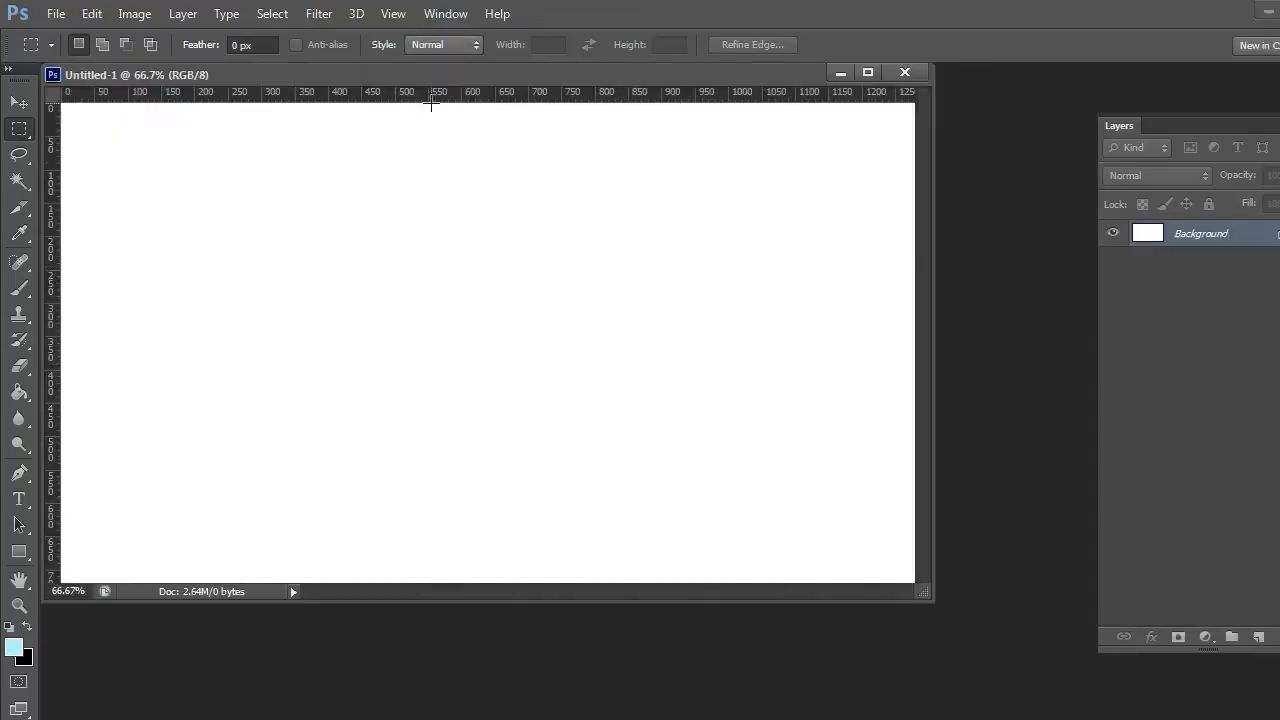
pyautogui.moveTo(433, 78); pyautogui.dragTo(491, 120)
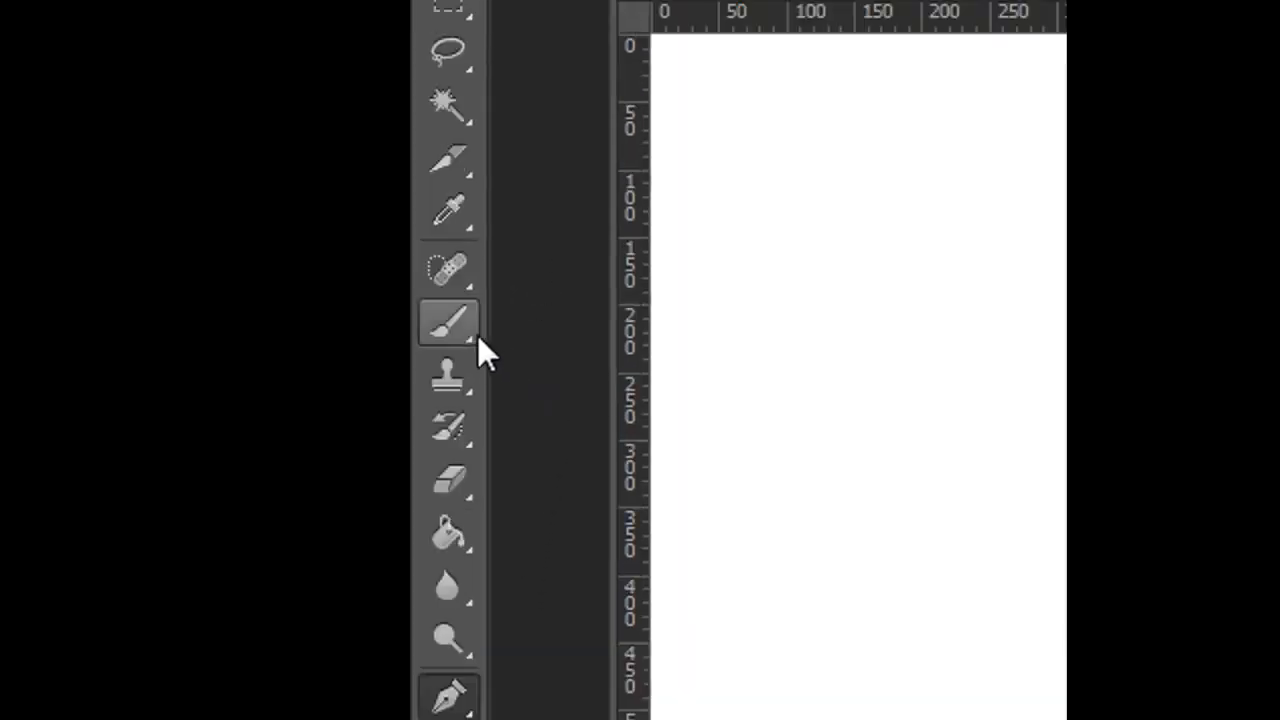
# Draw an open zigzag path of nine straight-segment anchor points across the canvas with the Pen tool
pyautogui.click(453, 327)
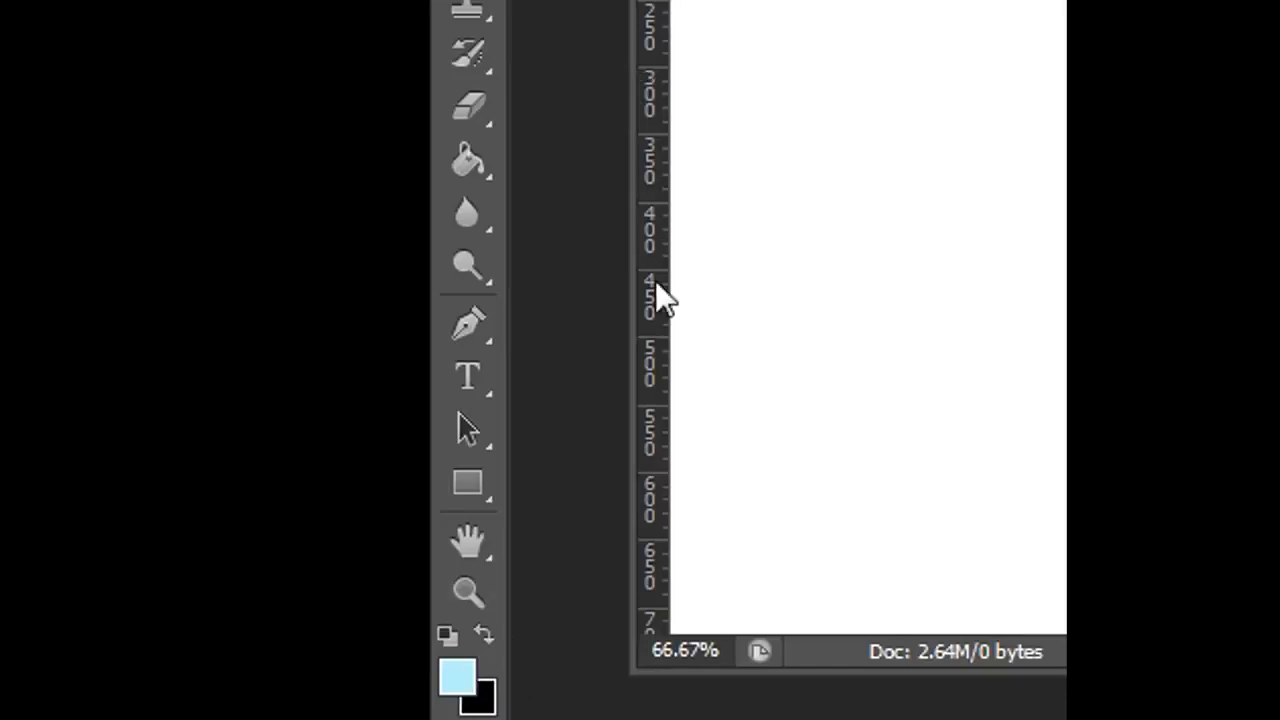
pyautogui.click(481, 319)
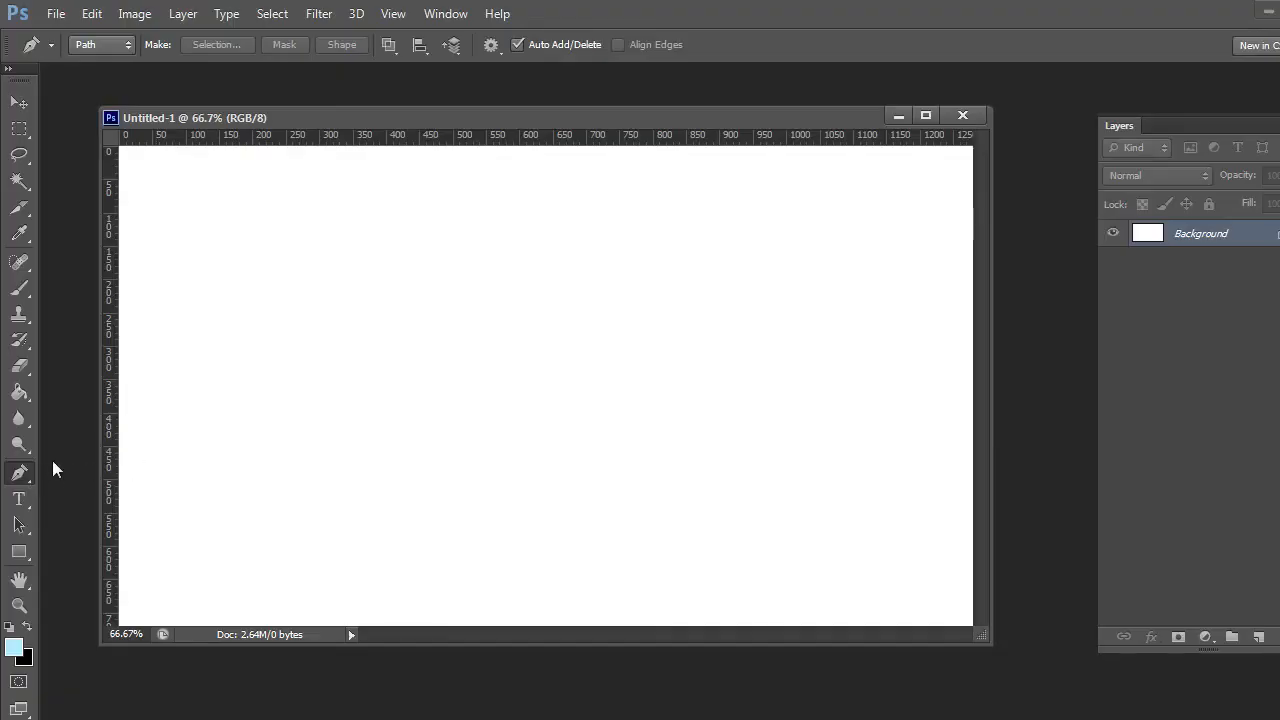
pyautogui.click(28, 483)
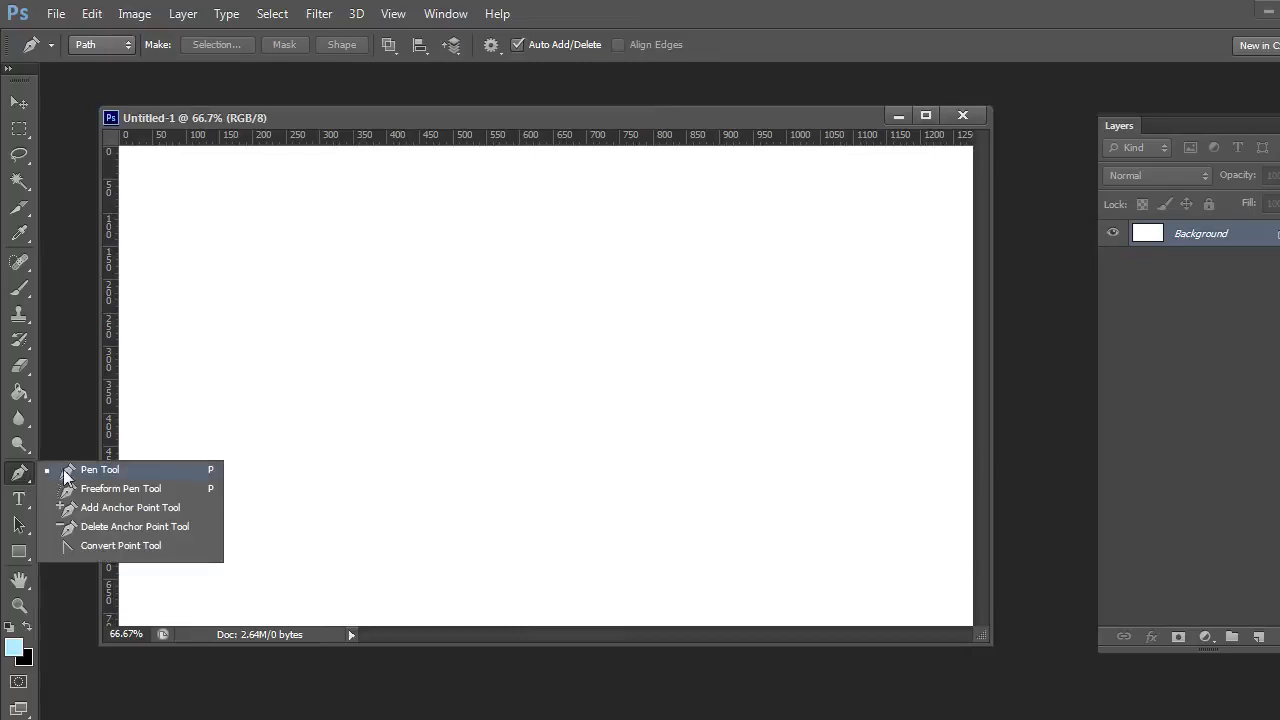
pyautogui.click(67, 471)
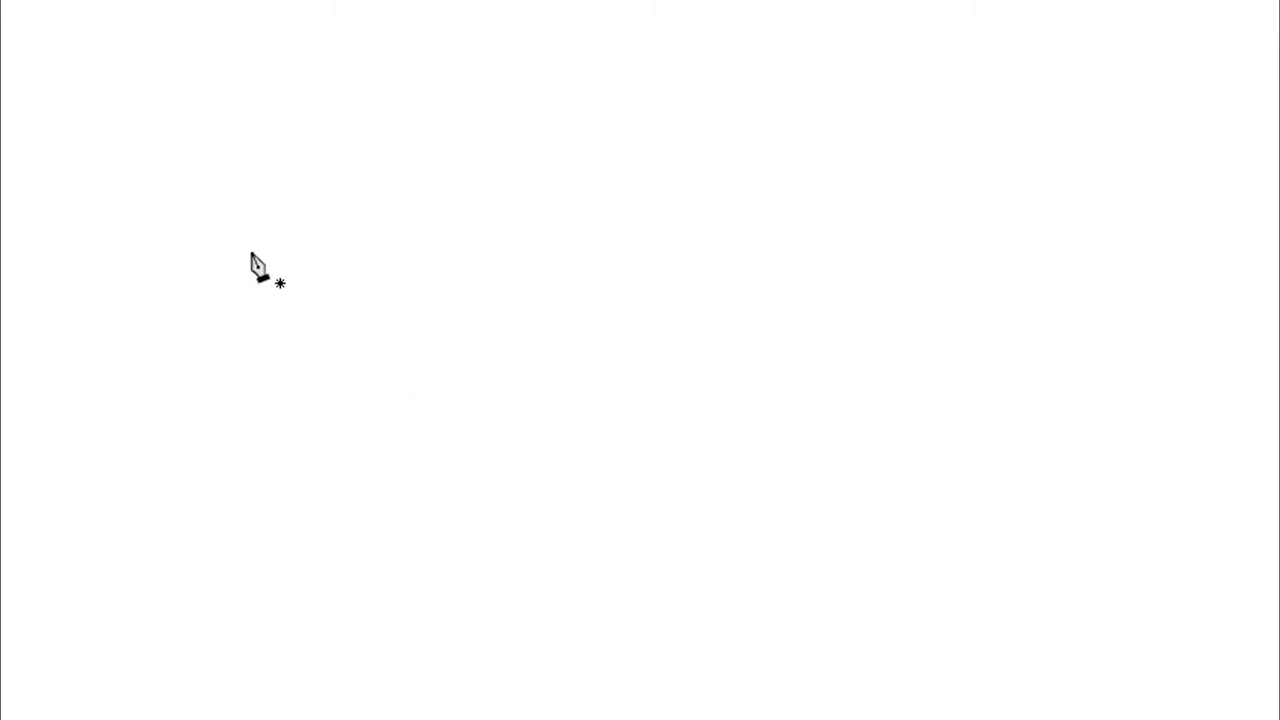
pyautogui.click(247, 315)
pyautogui.click(714, 258)
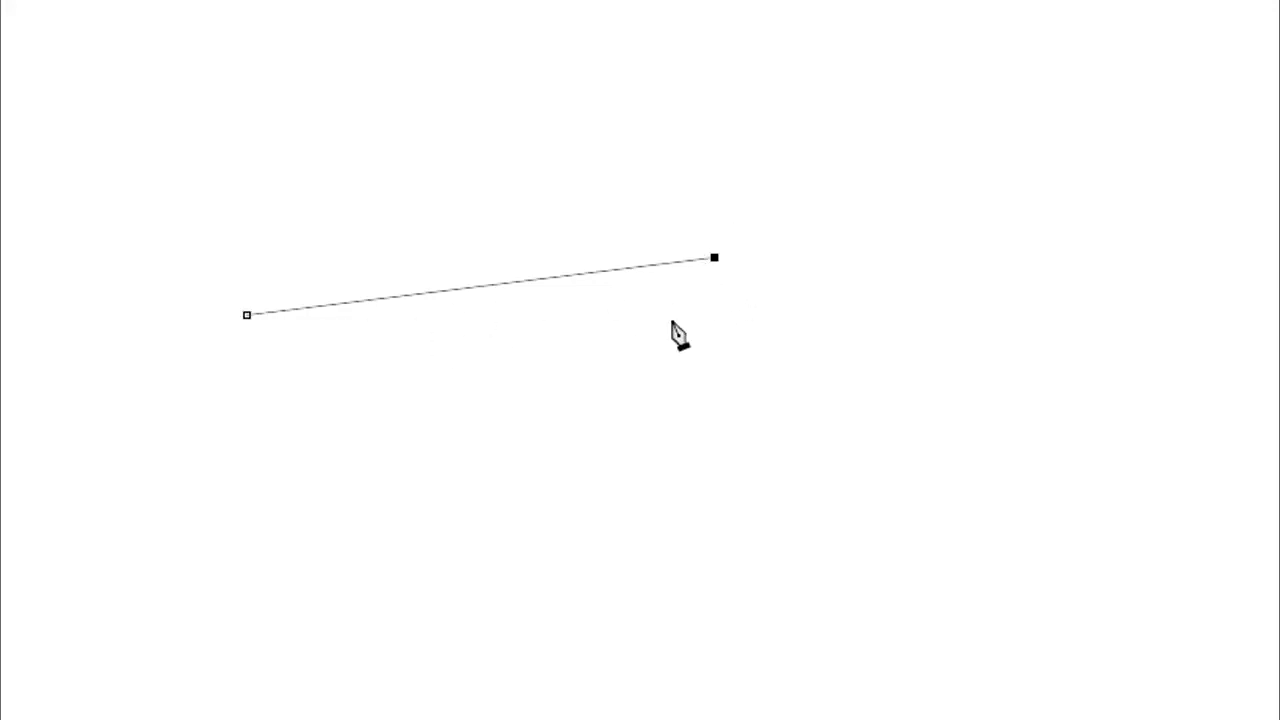
pyautogui.click(963, 281)
pyautogui.click(872, 412)
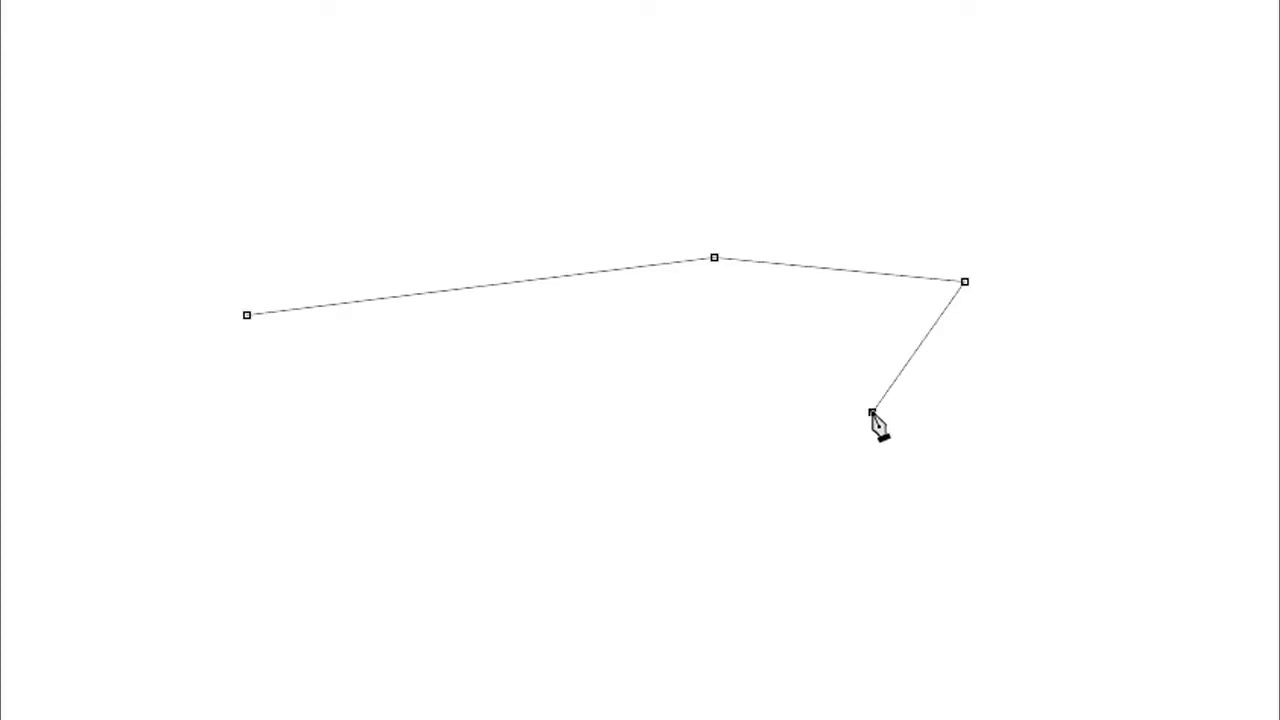
pyautogui.click(635, 367)
pyautogui.click(526, 492)
pyautogui.click(741, 520)
pyautogui.click(1020, 508)
pyautogui.click(1095, 160)
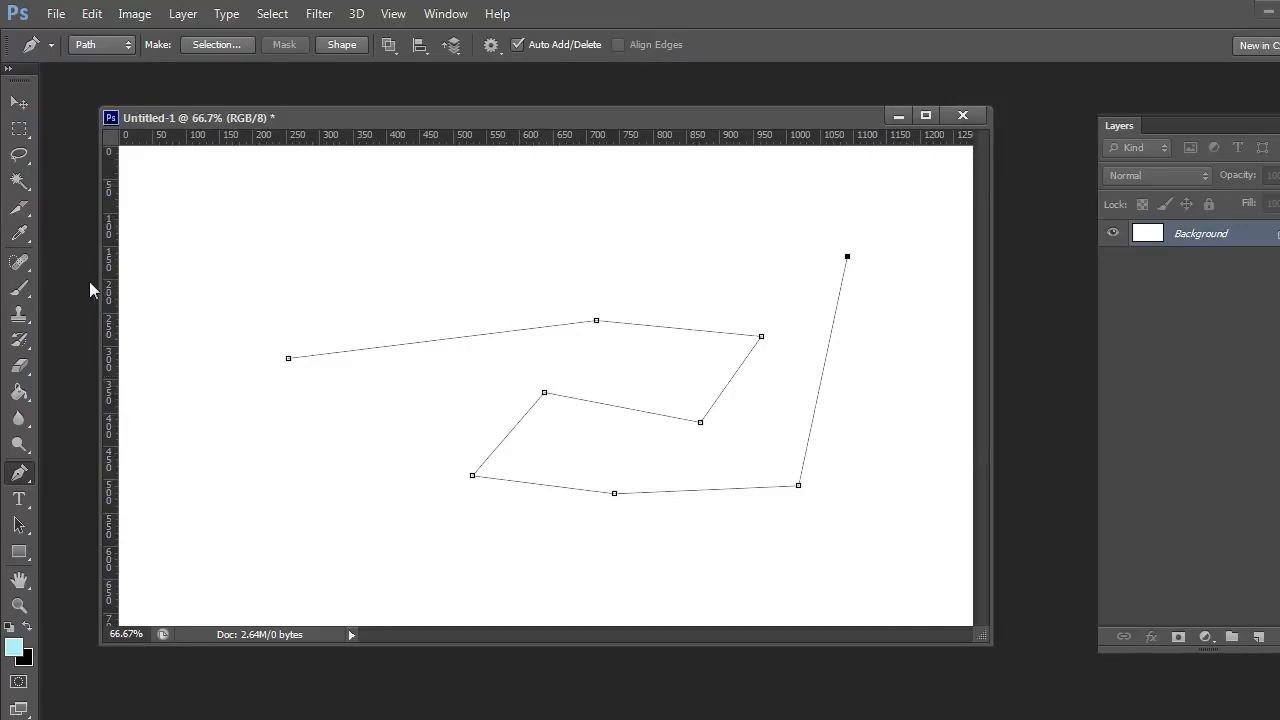
# Set the Brush tool to the hard round preset with a size of 6 px and 100% hardness
pyautogui.click(24, 291)
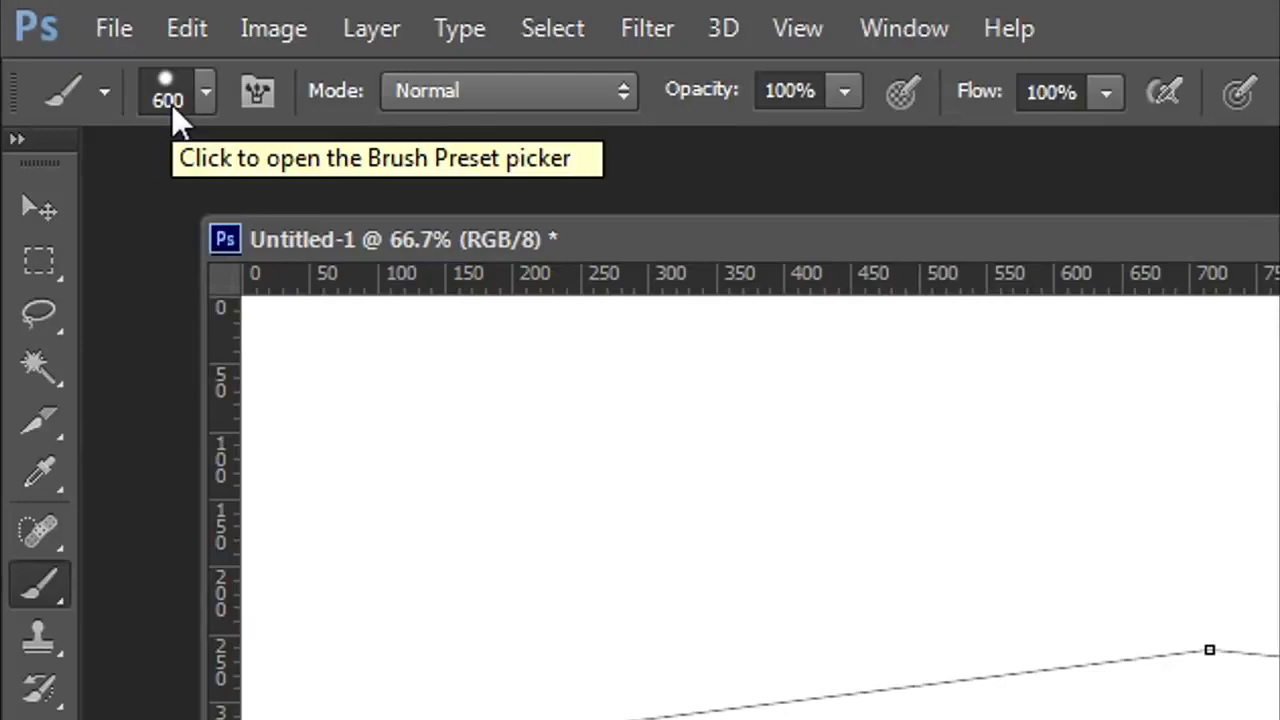
pyautogui.click(171, 104)
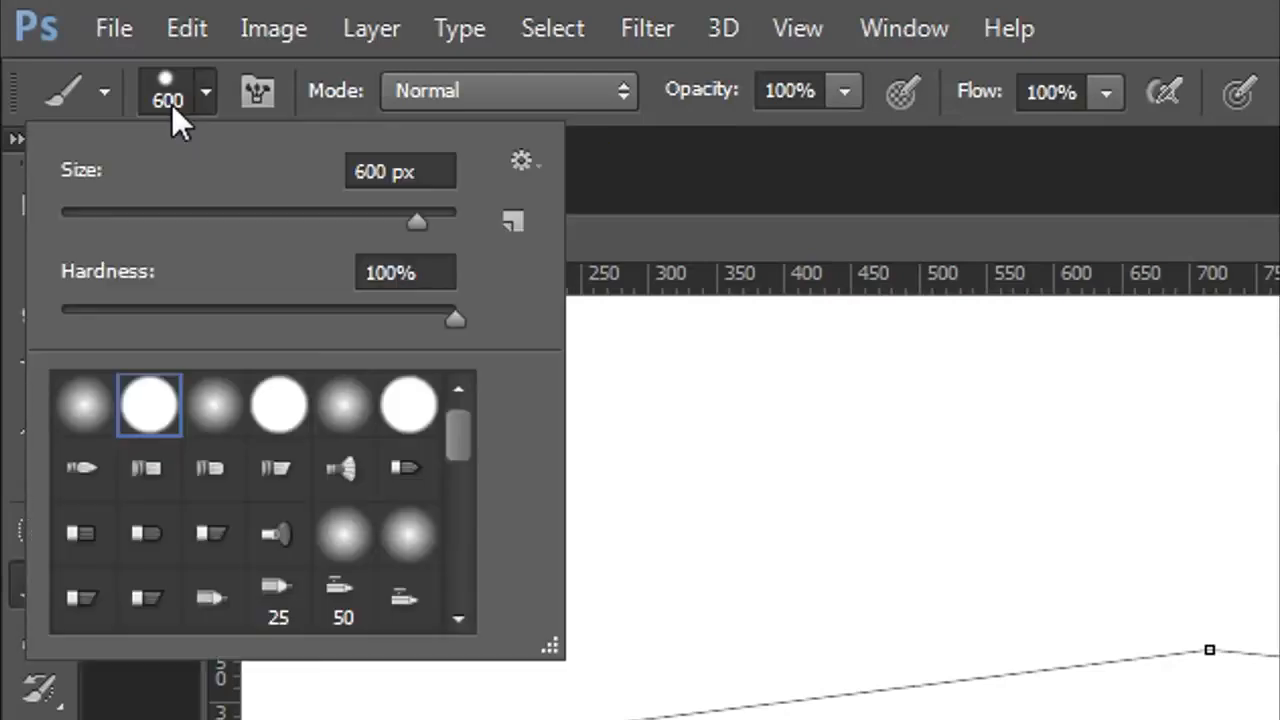
pyautogui.click(455, 172)
pyautogui.moveTo(455, 172); pyautogui.dragTo(295, 180)
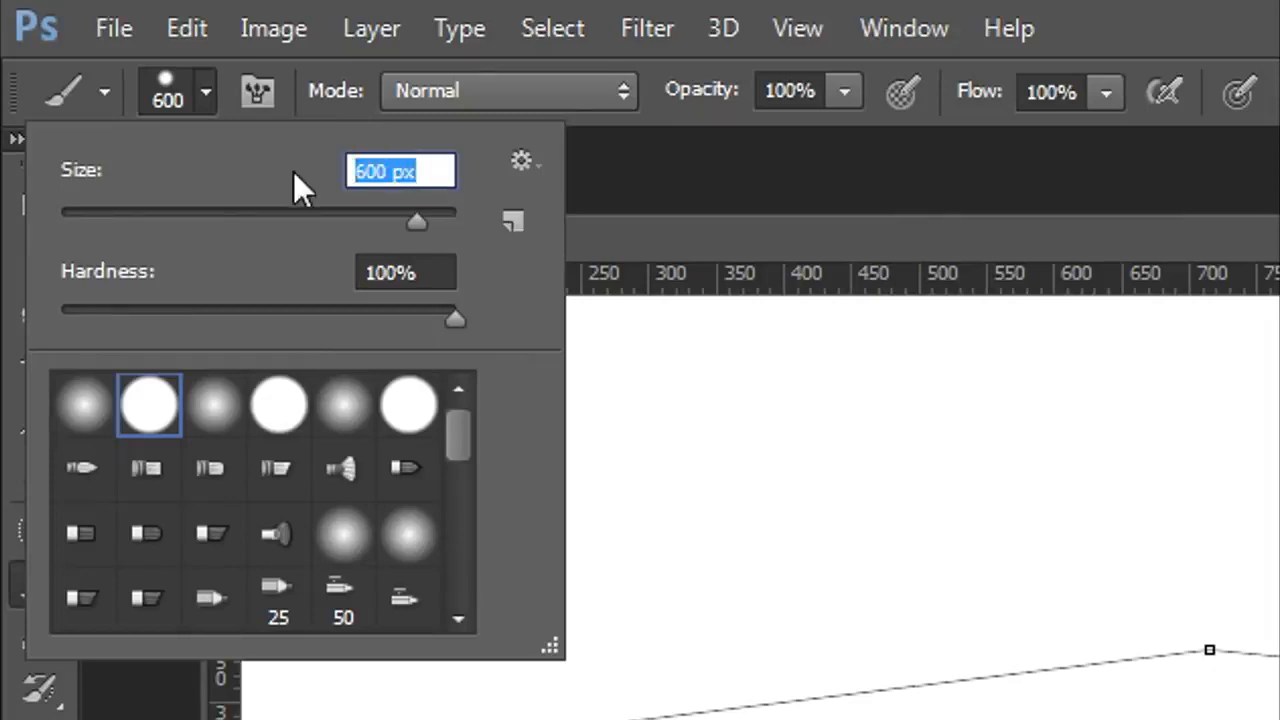
pyautogui.write('6')
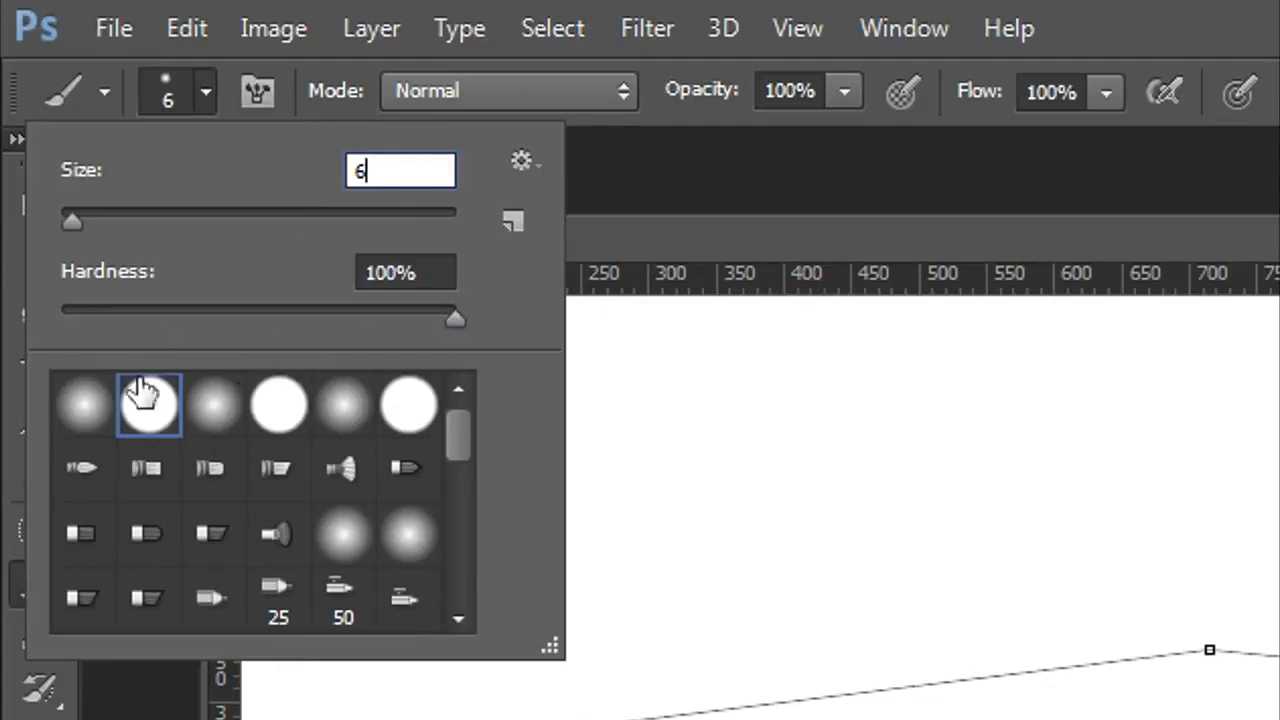
pyautogui.click(86, 403)
pyautogui.click(149, 403)
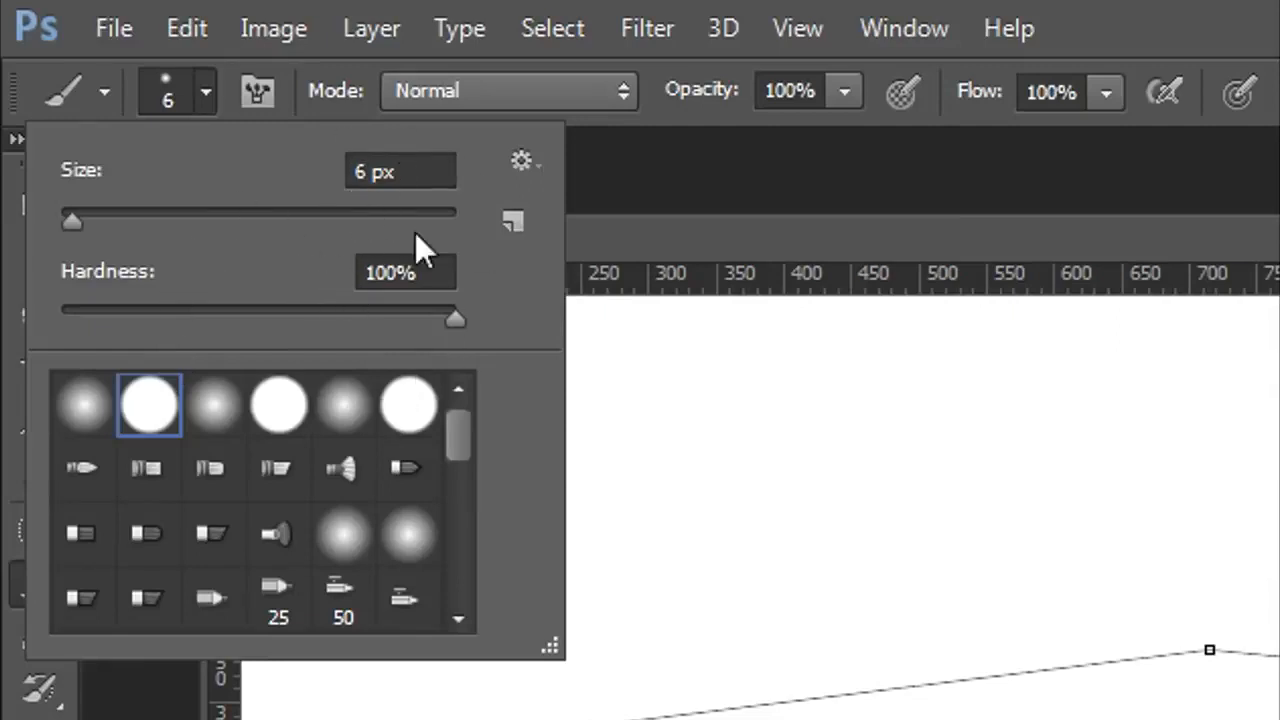
pyautogui.click(396, 172)
pyautogui.press('Return')
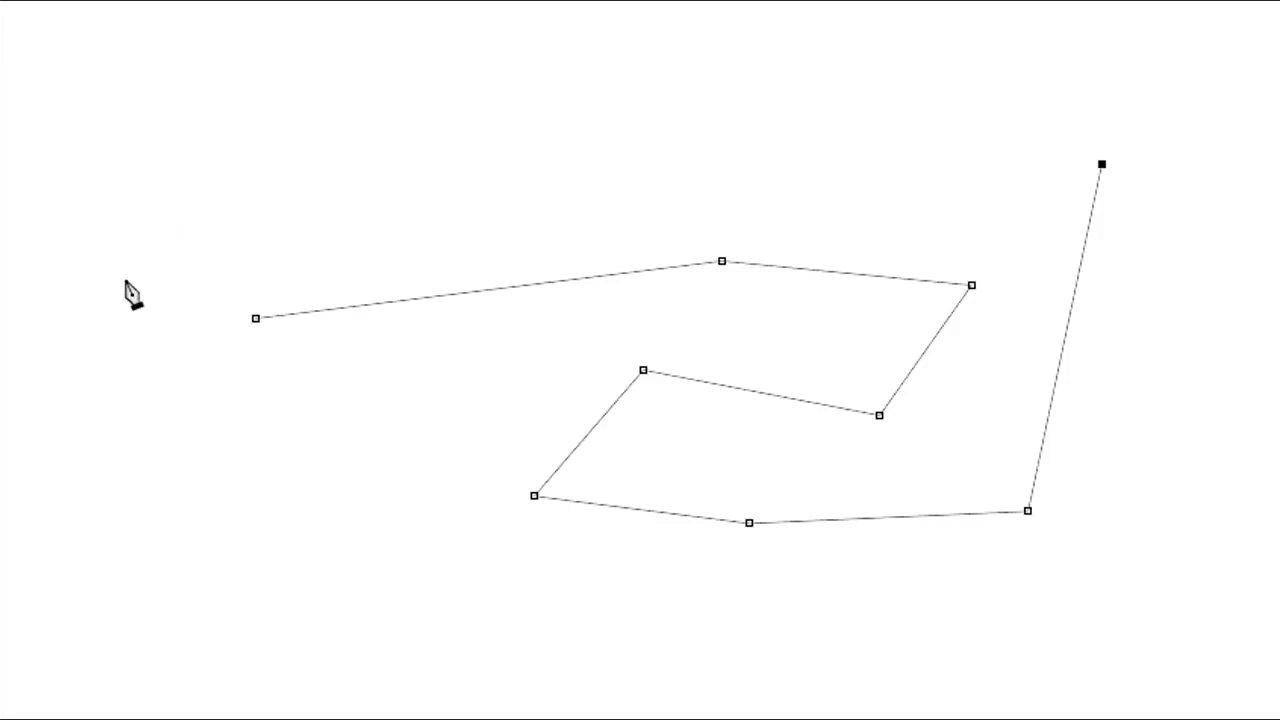
# Stroke the zigzag path with the Brush in the light blue foreground color, without simulated pressure
pyautogui.rightClick(373, 133)
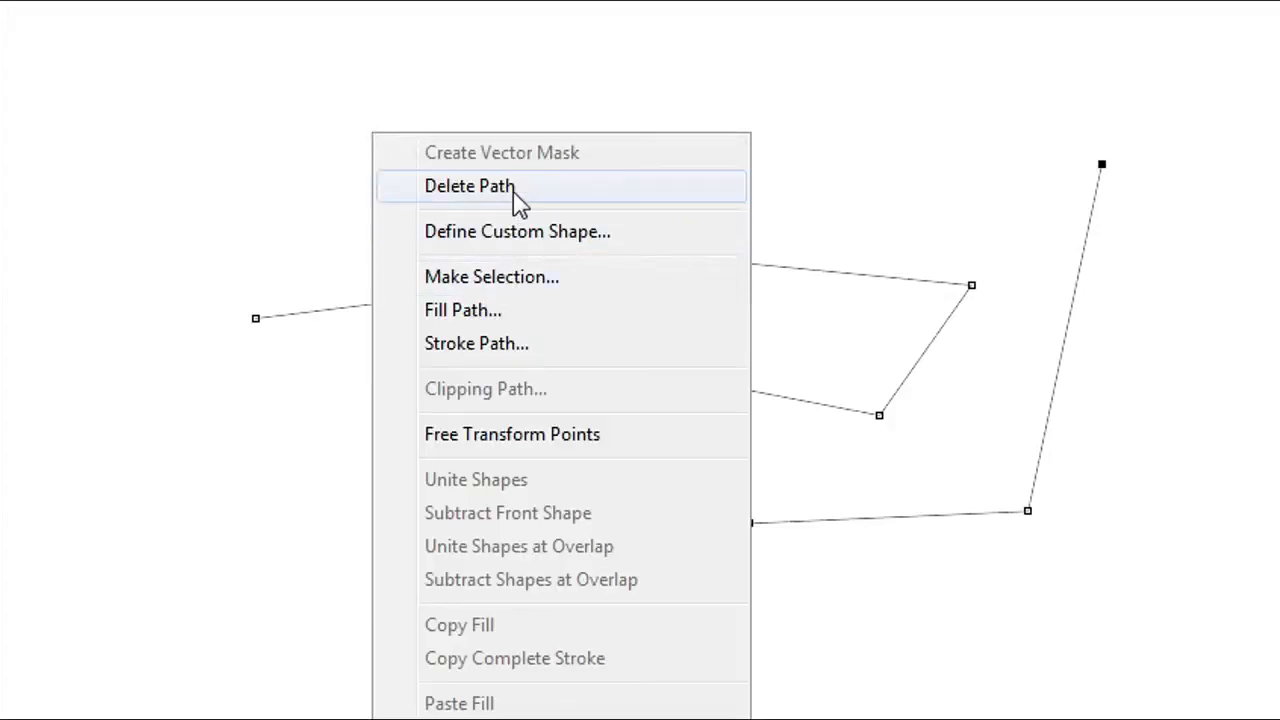
pyautogui.click(530, 357)
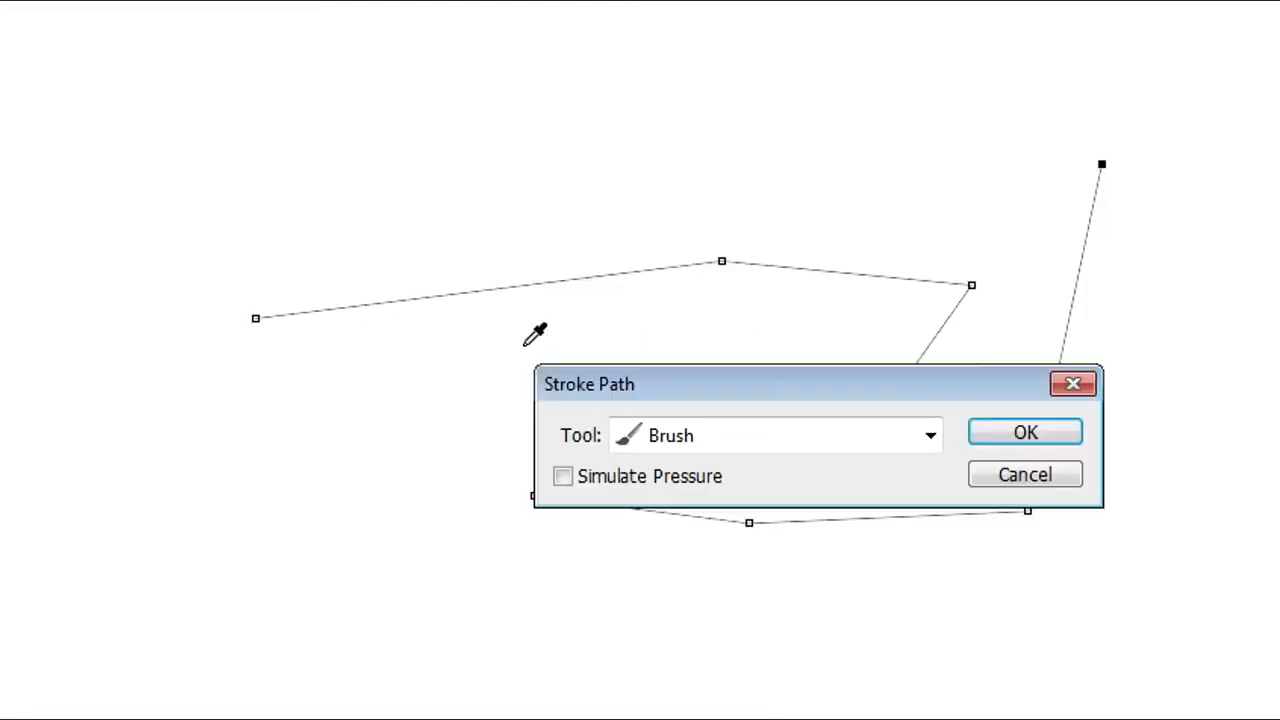
pyautogui.click(930, 440)
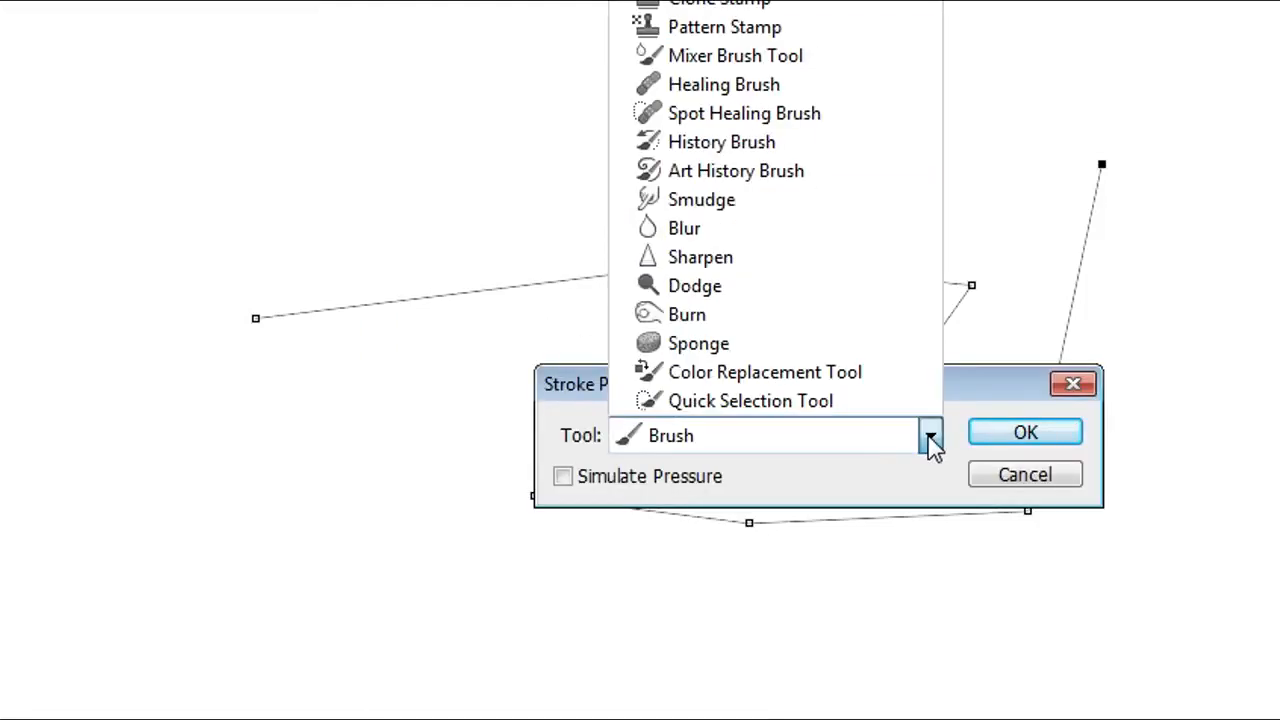
pyautogui.click(860, 1)
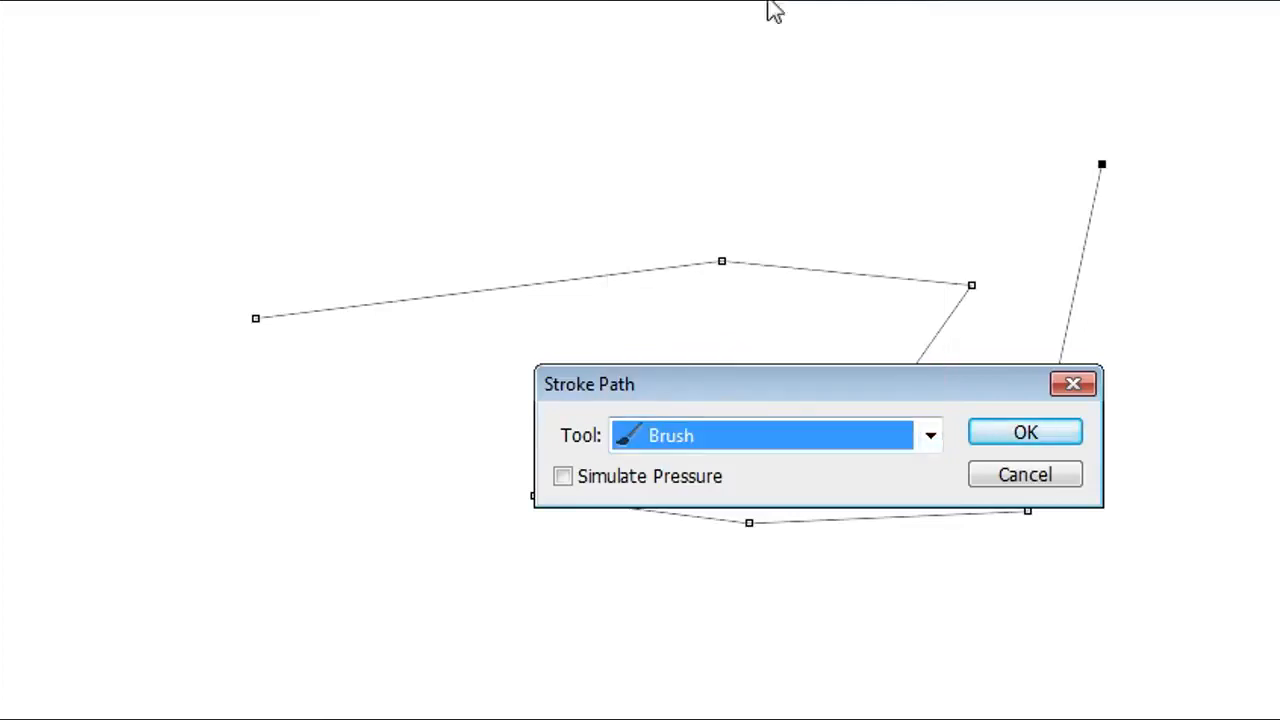
pyautogui.click(1000, 440)
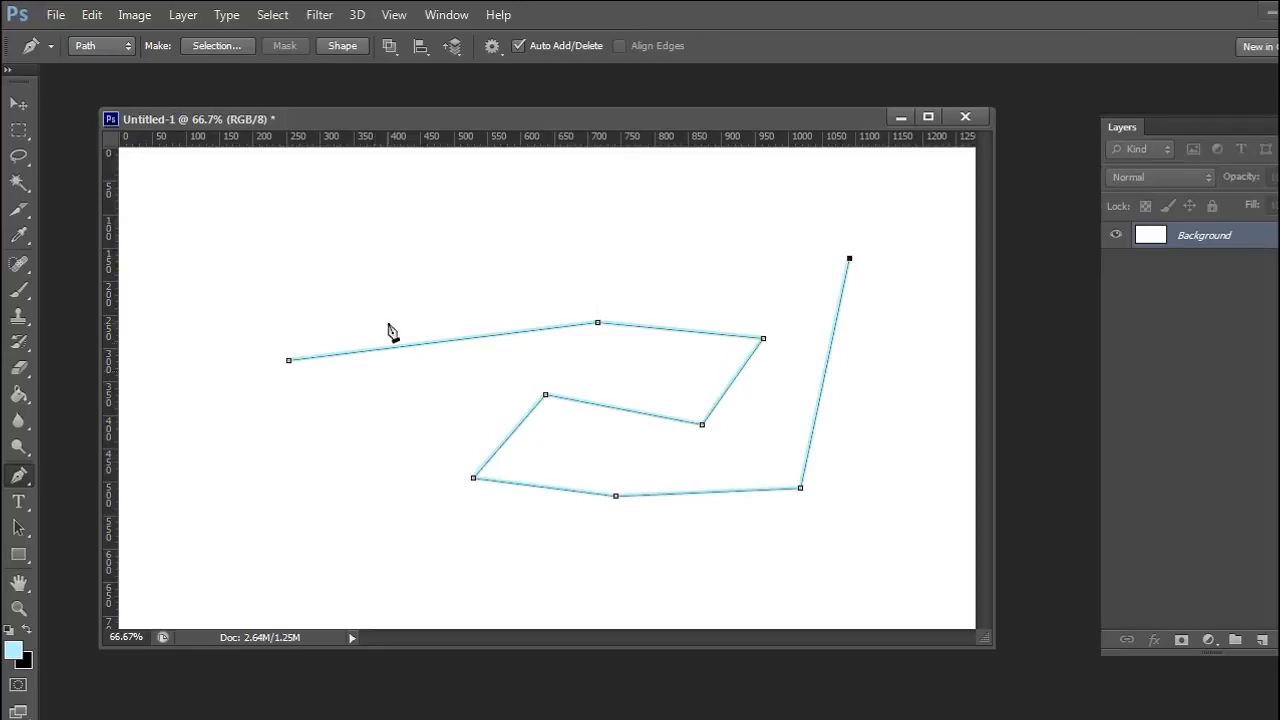
# Undo the light blue path stroke
pyautogui.click(94, 20)
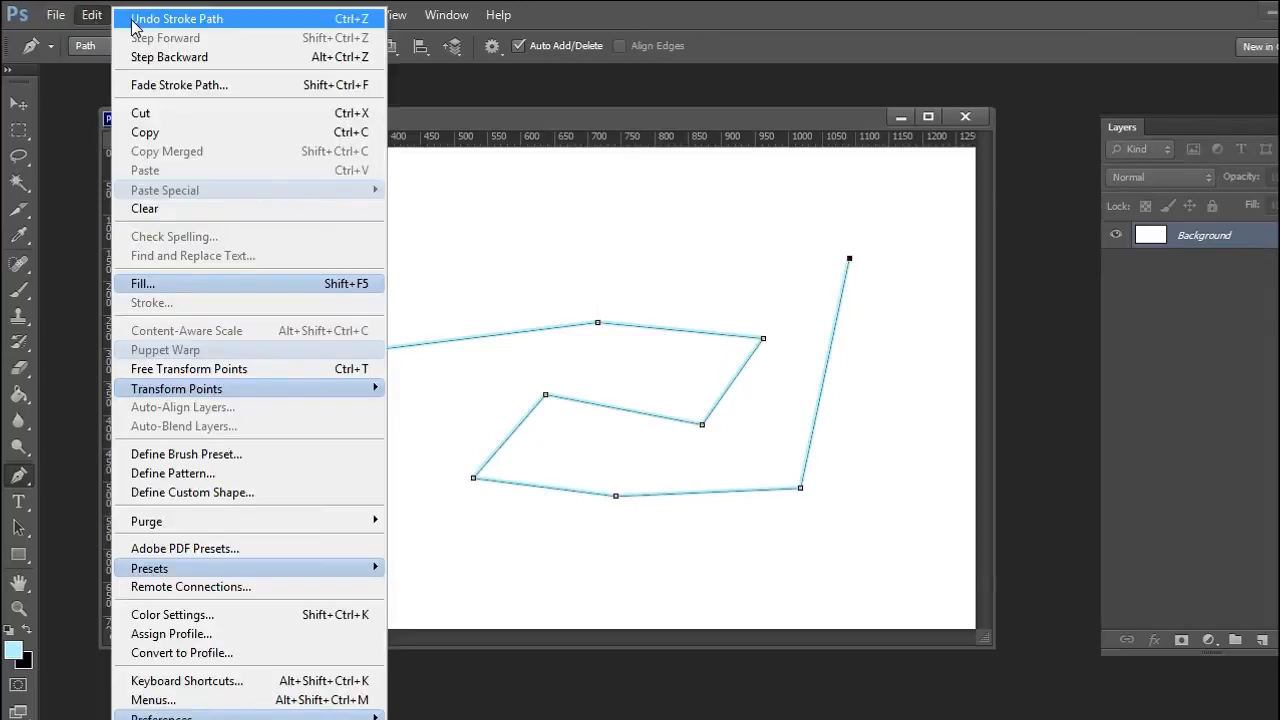
pyautogui.click(461, 123)
pyautogui.hotkey('ctrl', 'z')
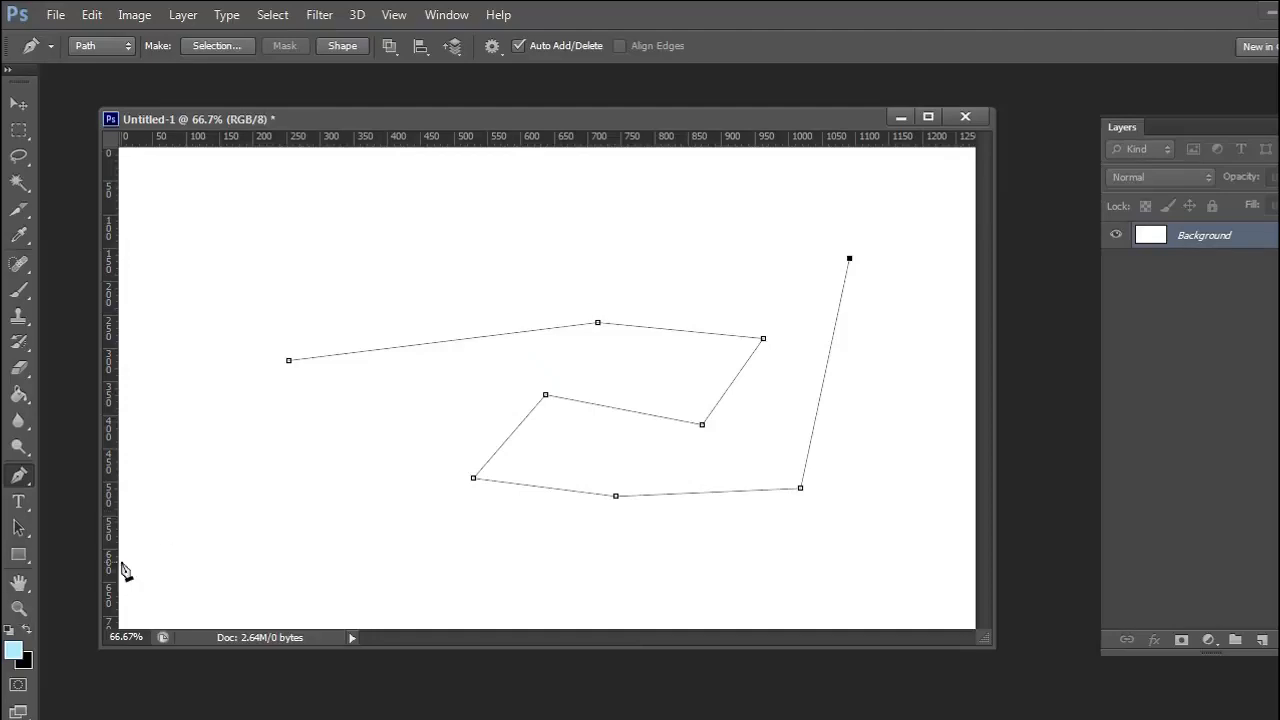
# Set the foreground color to black
pyautogui.click(13, 655)
pyautogui.moveTo(654, 508); pyautogui.dragTo(600, 630)
pyautogui.click(1075, 363)
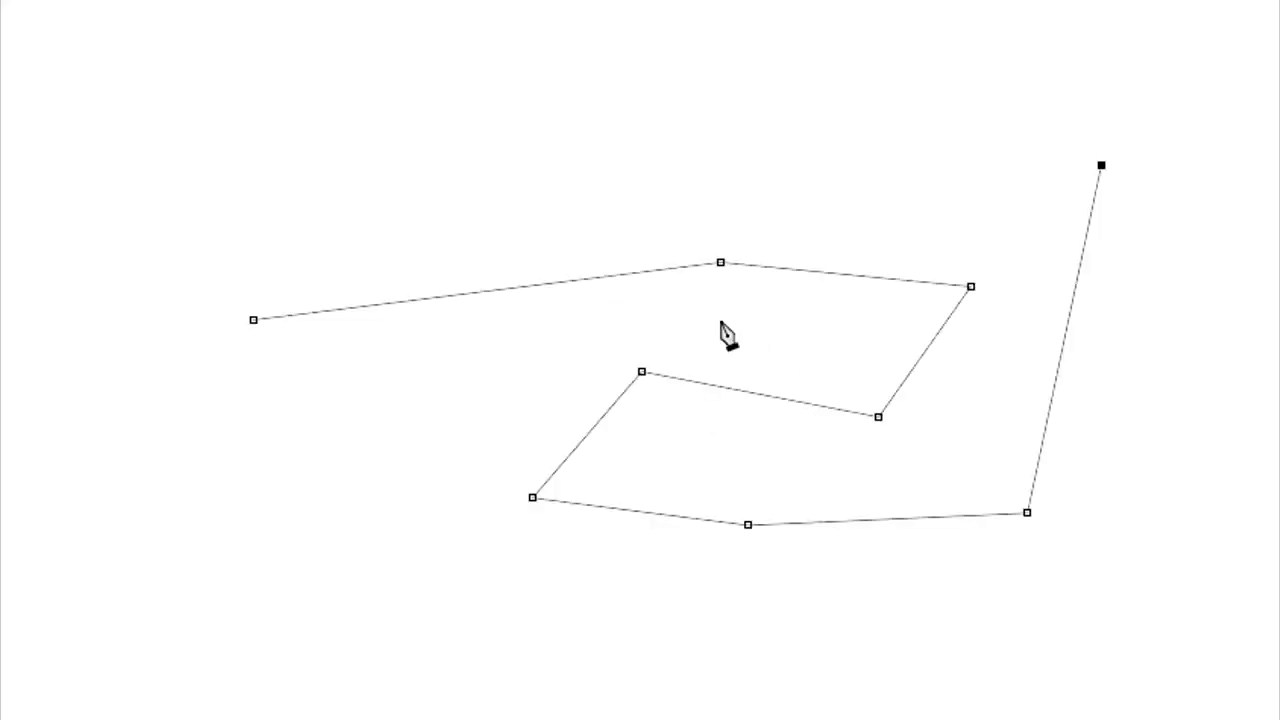
# Stroke the zigzag path in black with the Brush, without simulated pressure
pyautogui.rightClick(658, 143)
pyautogui.click(733, 353)
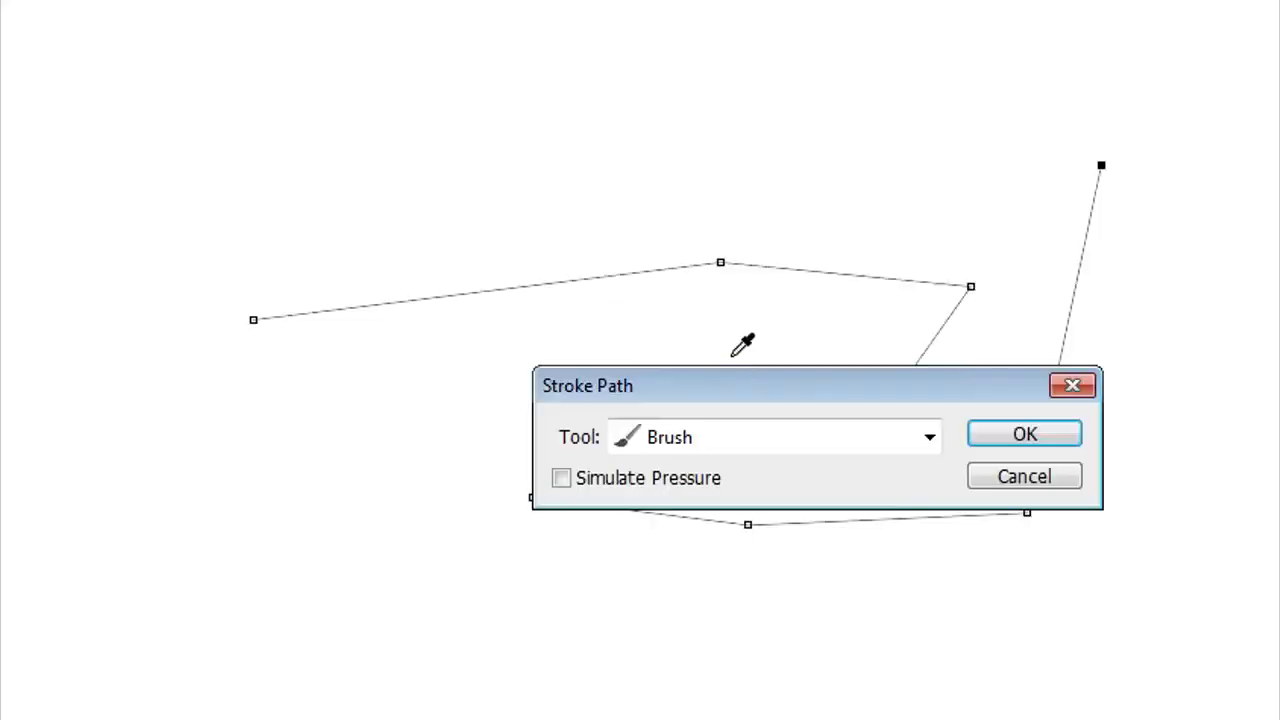
pyautogui.click(1018, 436)
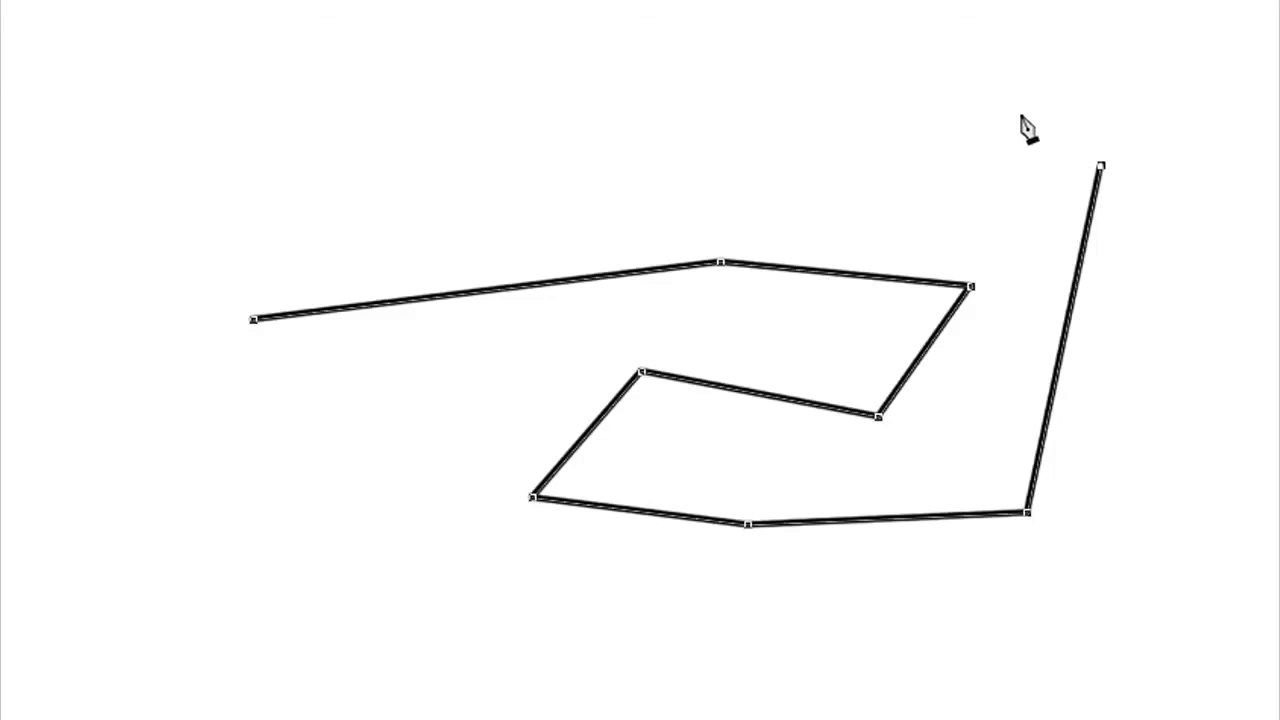
# Extend the path with three more anchor points above the stroked line, and delete the whole path
pyautogui.click(557, 99)
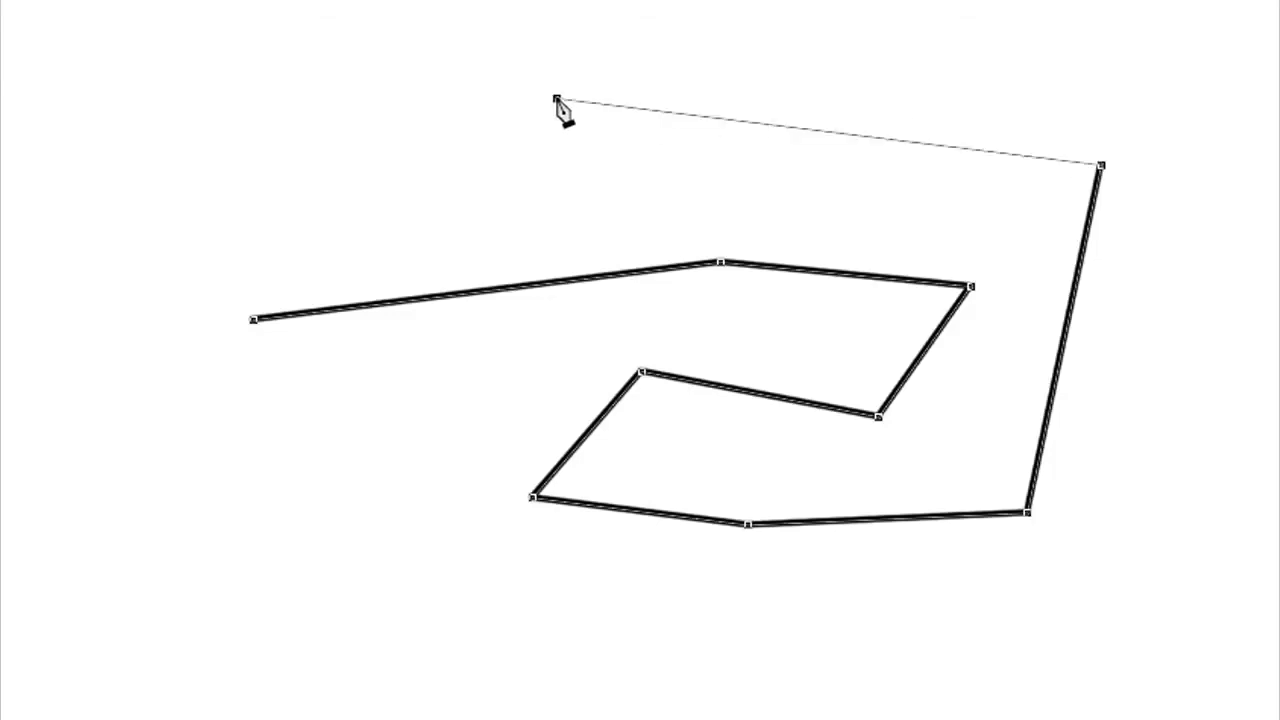
pyautogui.click(224, 169)
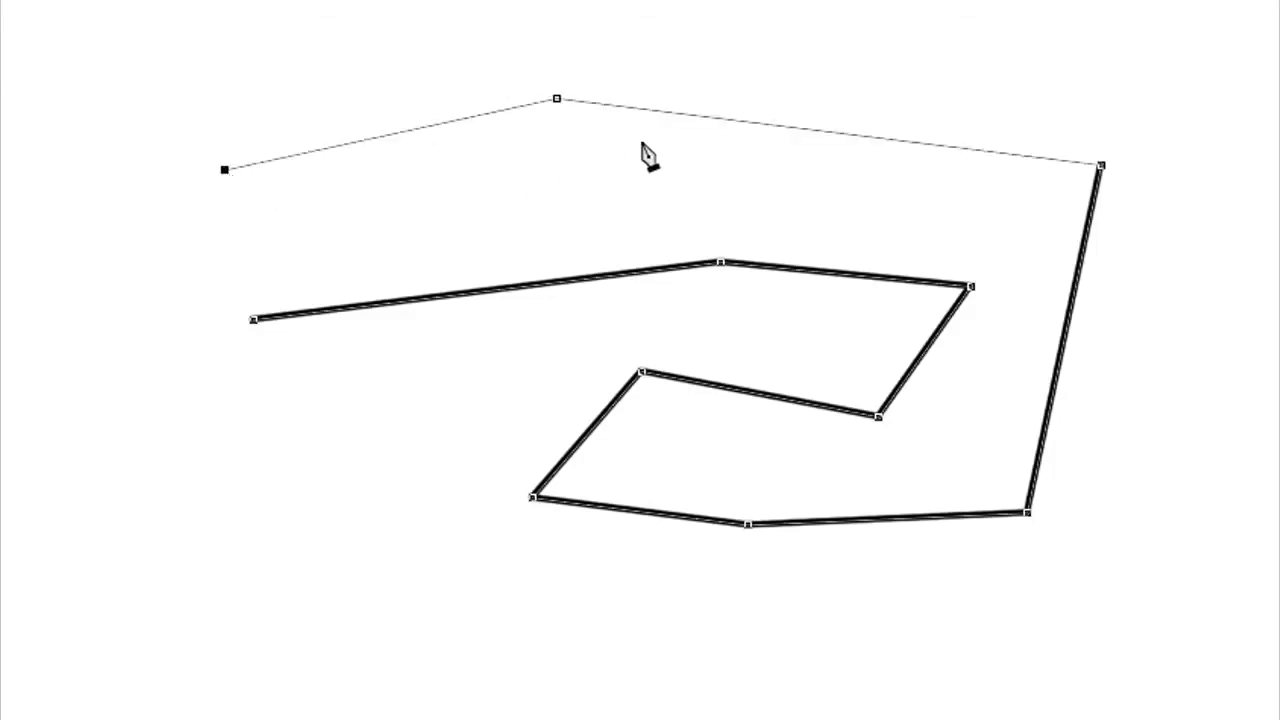
pyautogui.click(739, 149)
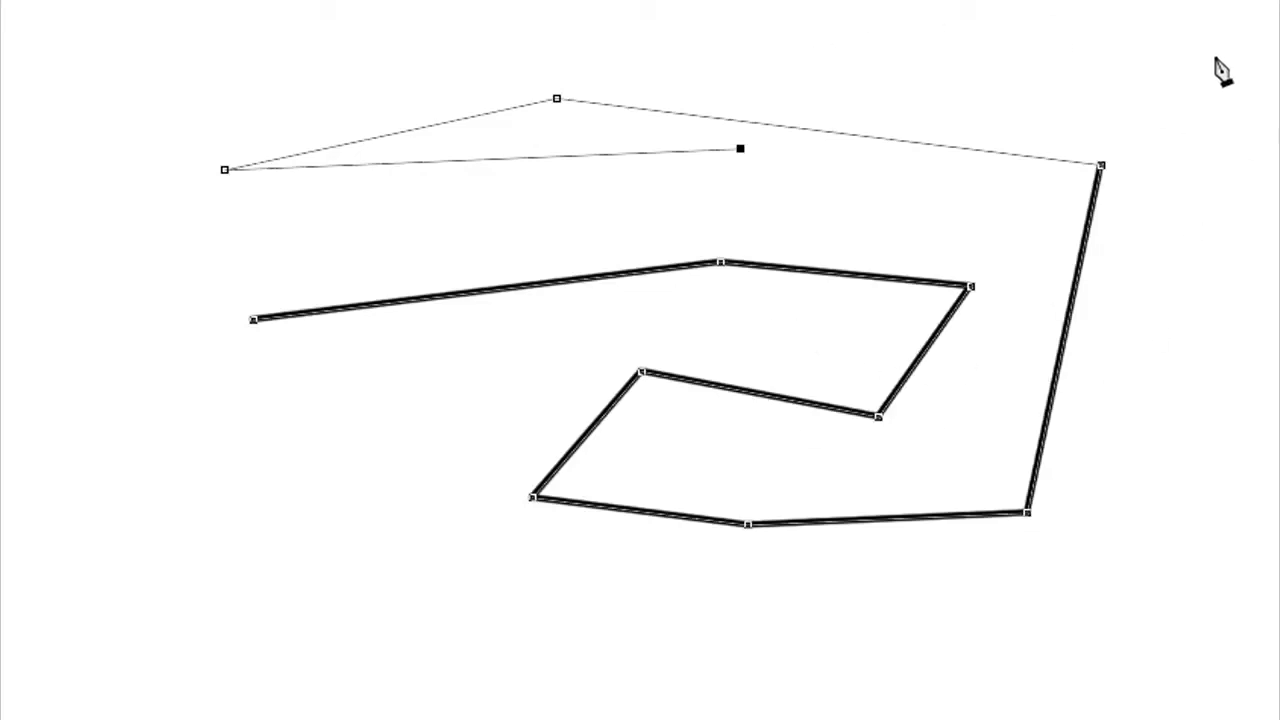
pyautogui.rightClick(933, 89)
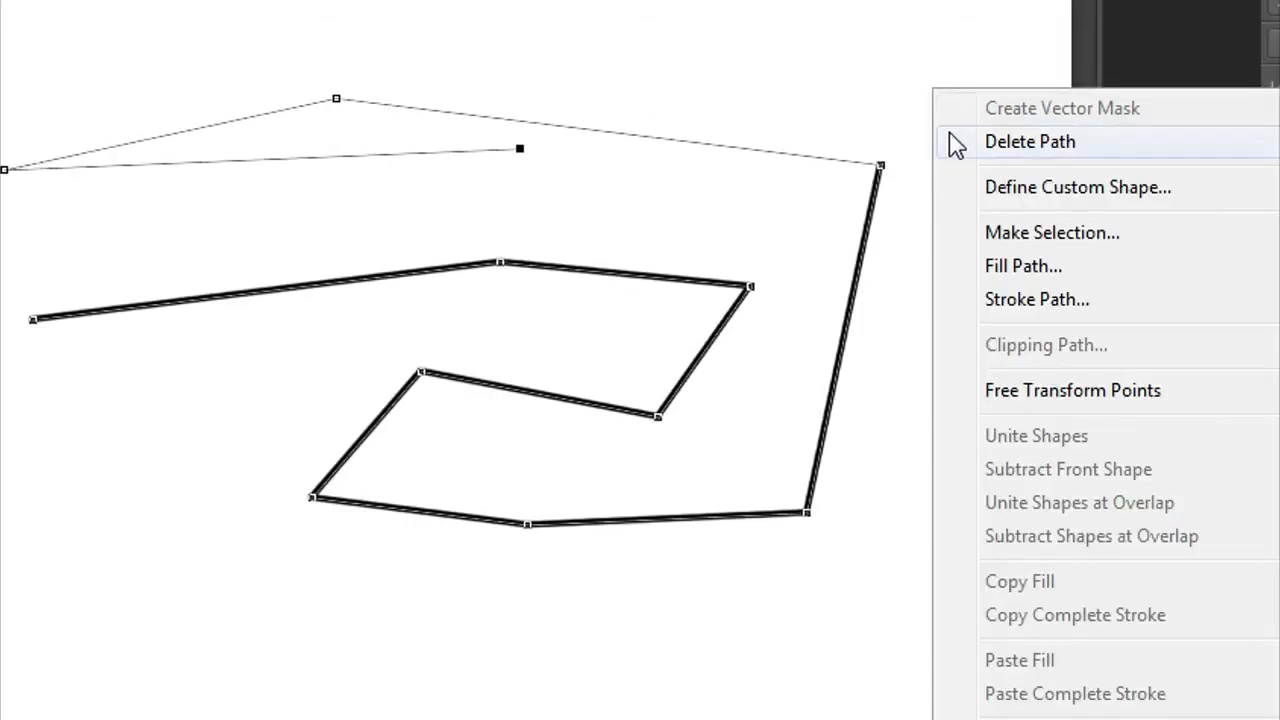
pyautogui.click(958, 146)
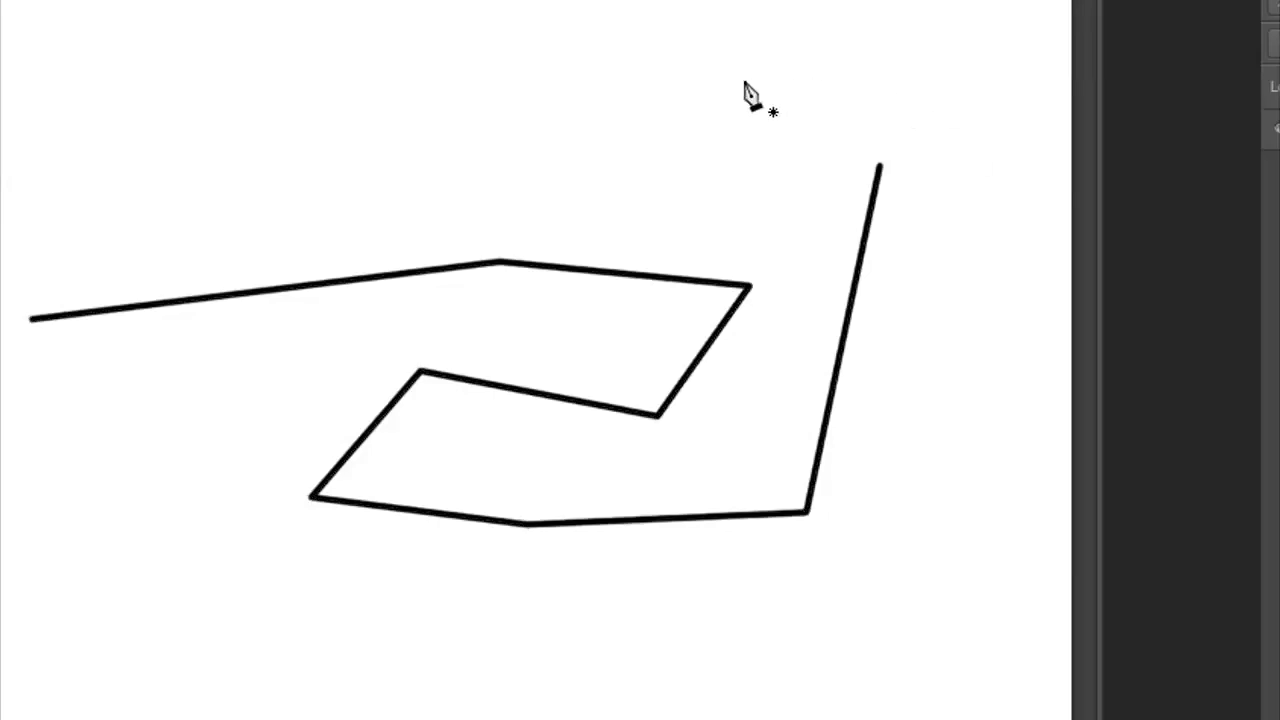
# Erase the black zigzag line from the canvas with the Eraser, and switch back to the Pen tool
pyautogui.moveTo(836, 304)
pyautogui.mouseDown()
pyautogui.moveTo(831, 338)
pyautogui.moveTo(664, 330)
pyautogui.mouseUp()
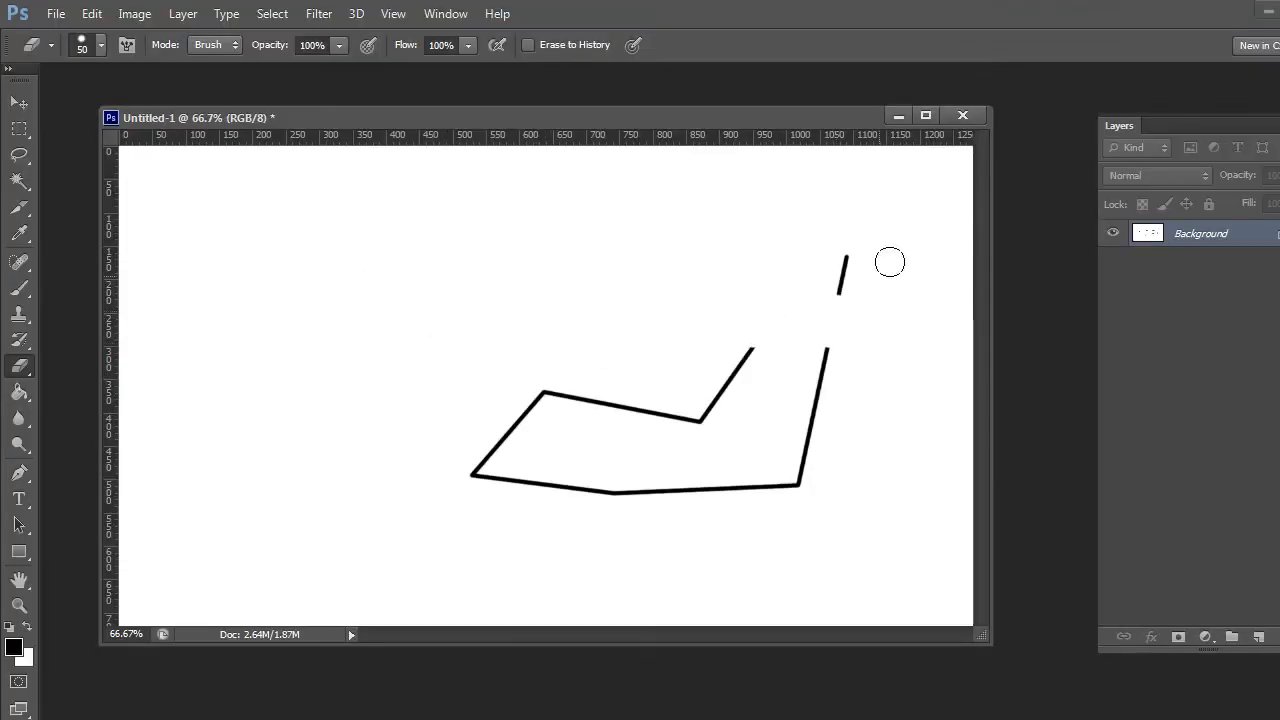
pyautogui.moveTo(852, 245)
pyautogui.mouseDown()
pyautogui.moveTo(781, 503)
pyautogui.moveTo(484, 481)
pyautogui.moveTo(590, 487)
pyautogui.moveTo(490, 466)
pyautogui.moveTo(558, 387)
pyautogui.moveTo(673, 408)
pyautogui.moveTo(787, 294)
pyautogui.mouseUp()
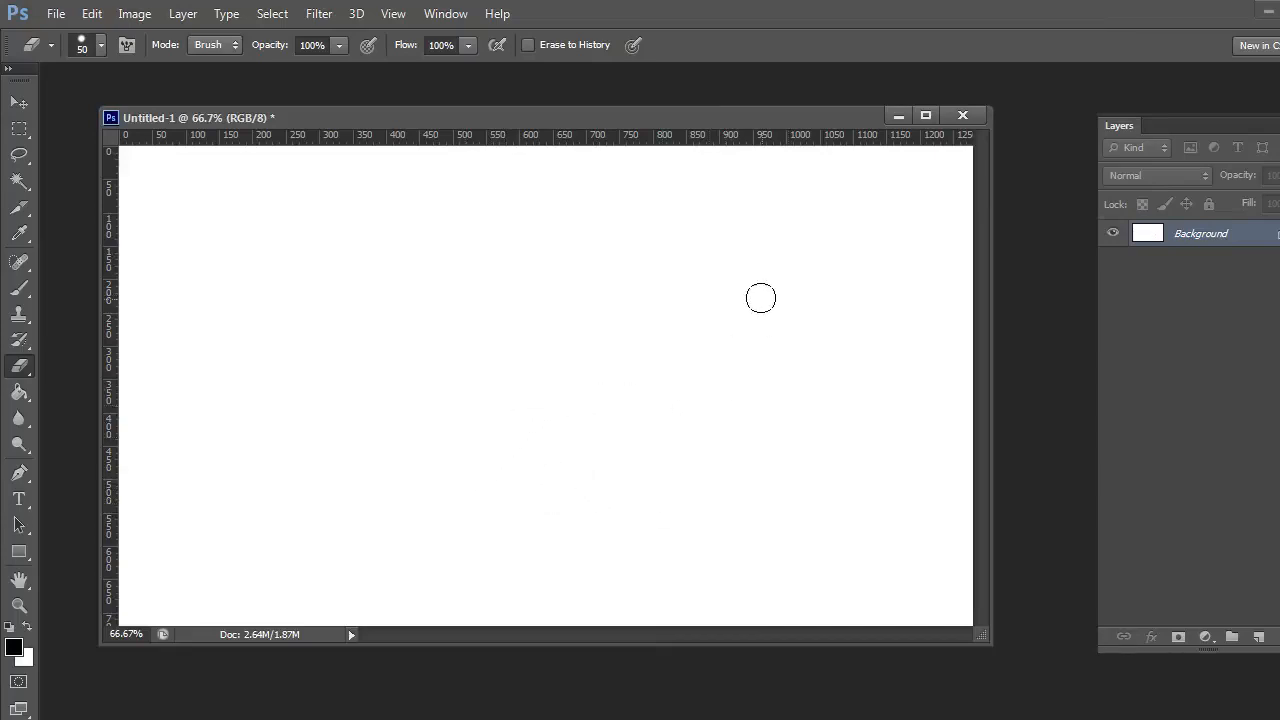
pyautogui.press('p')
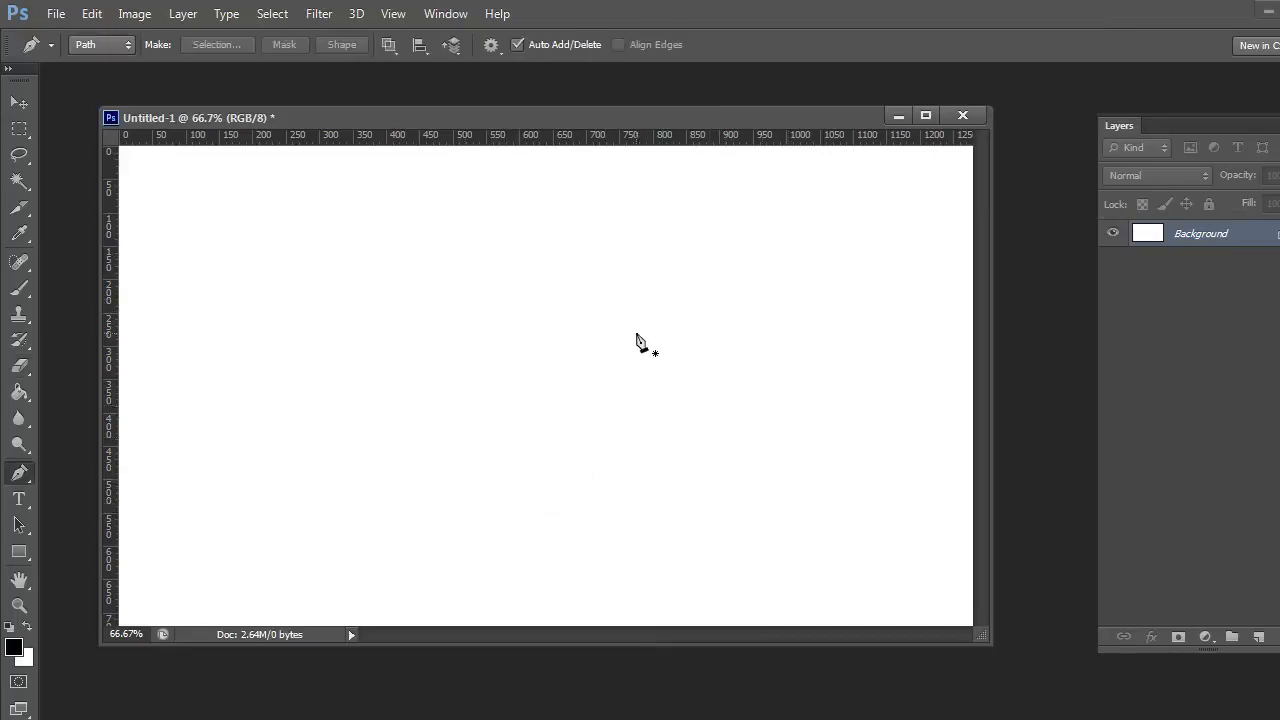
# Set the foreground color to teal #467f8f
pyautogui.click(14, 648)
pyautogui.moveTo(690, 474); pyautogui.dragTo(730, 484)
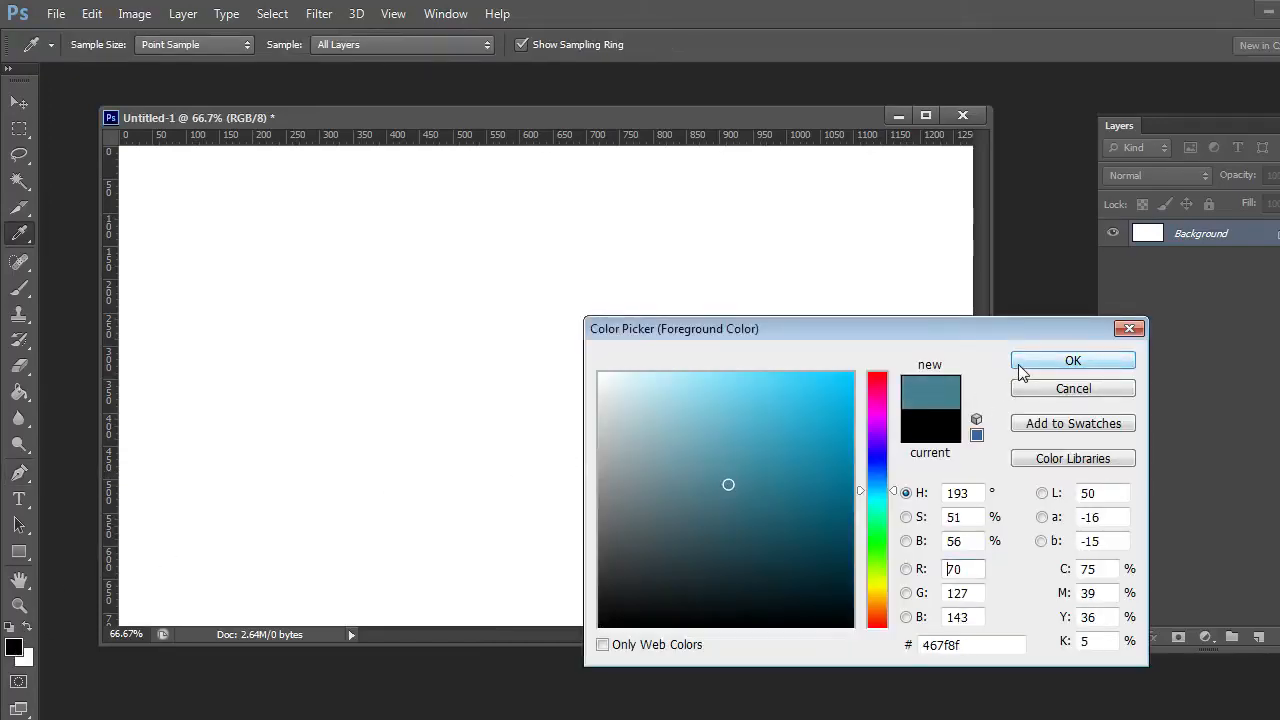
pyautogui.click(1072, 362)
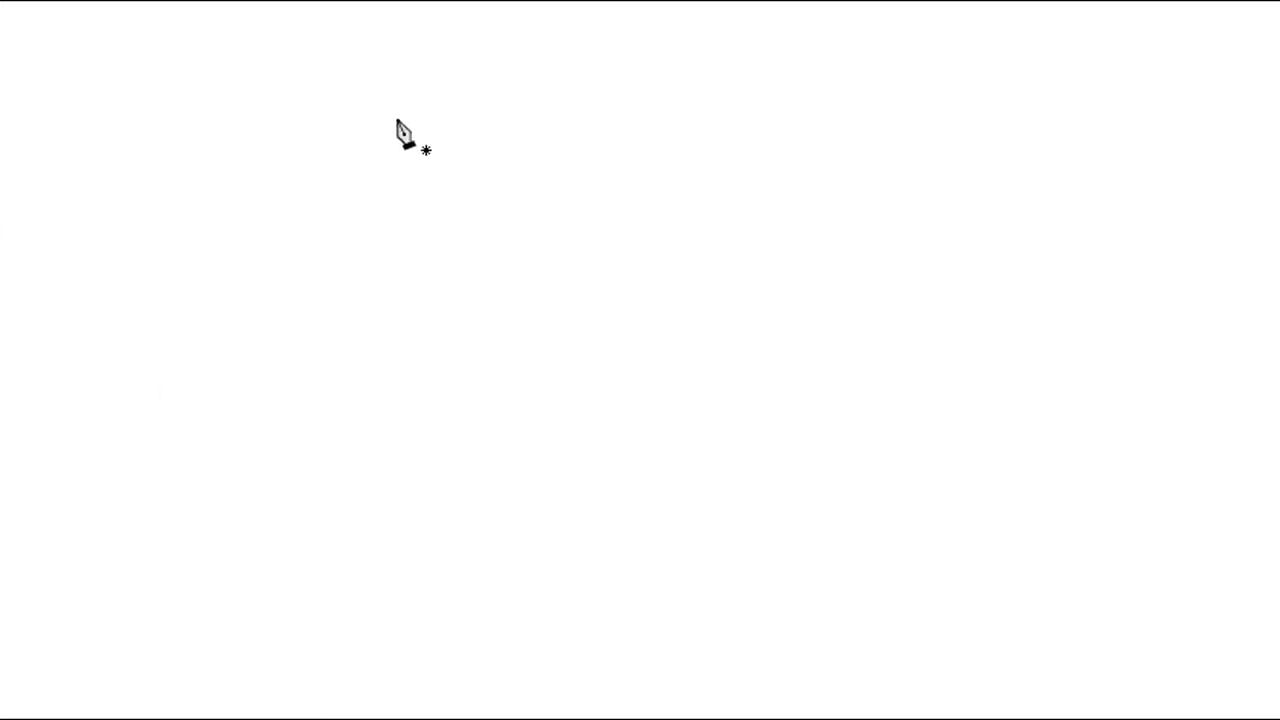
# Draw a closed path of six straight segments with a deep V-shaped notch in its upper edge
pyautogui.click(628, 108)
pyautogui.click(284, 266)
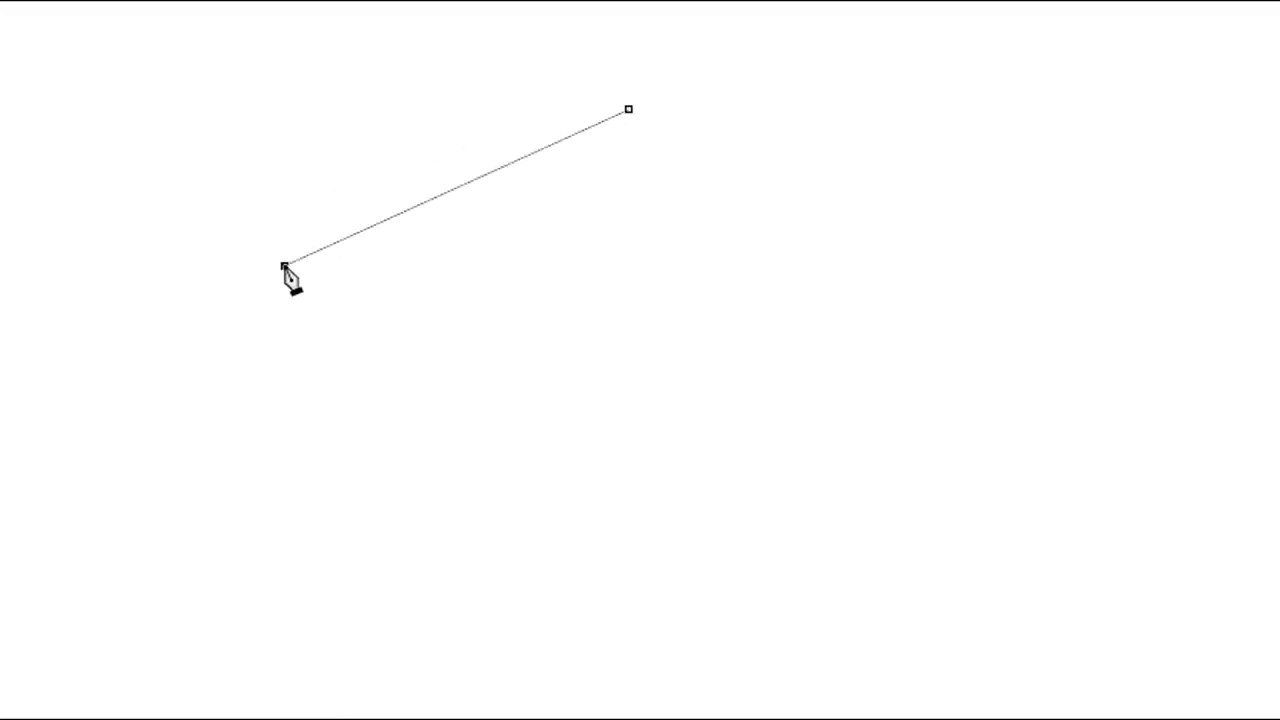
pyautogui.click(532, 568)
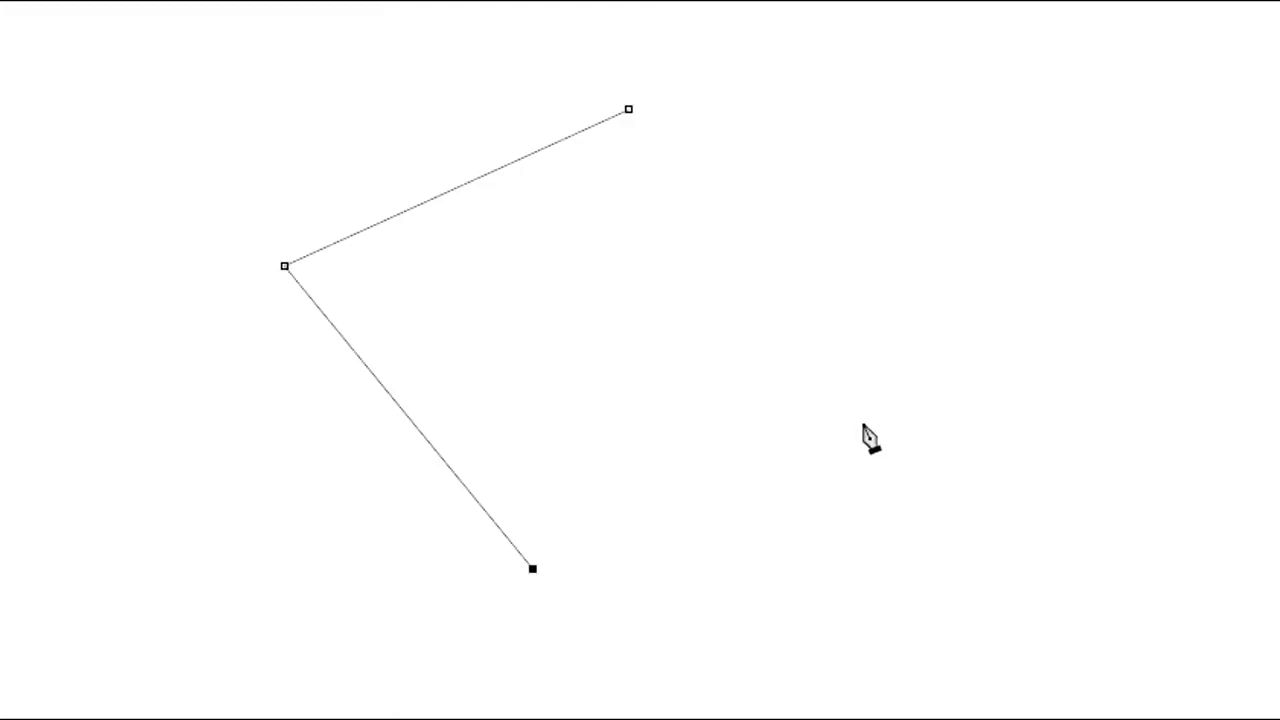
pyautogui.click(1099, 342)
pyautogui.click(1016, 78)
pyautogui.click(598, 377)
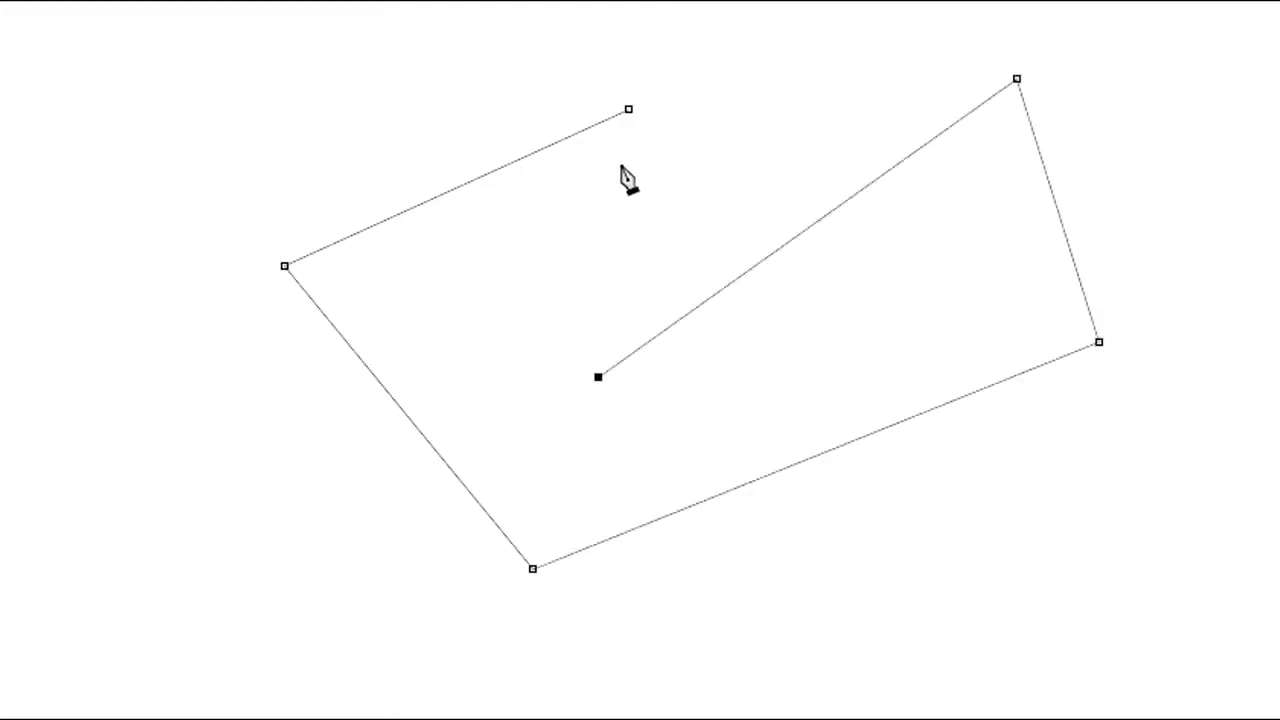
pyautogui.click(629, 109)
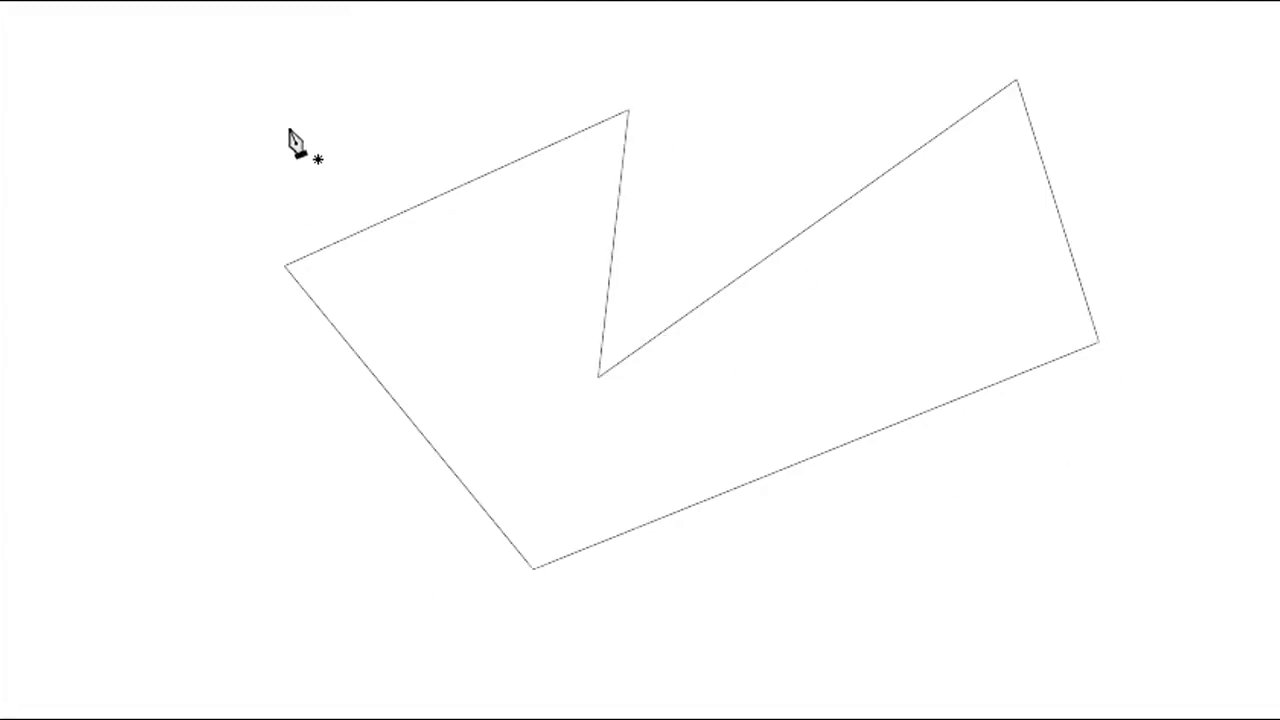
# Fill the closed path with the foreground color, using Normal mode, 100% opacity and 0 pixels feather
pyautogui.rightClick(207, 92)
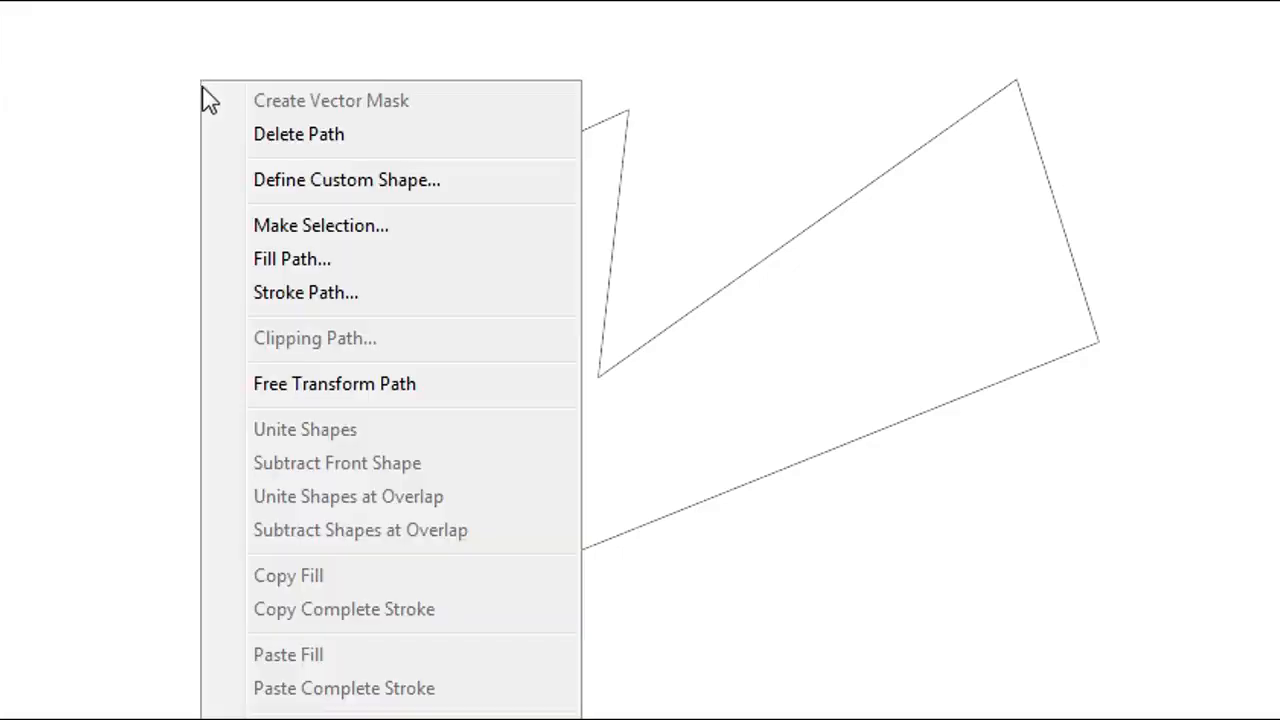
pyautogui.click(268, 260)
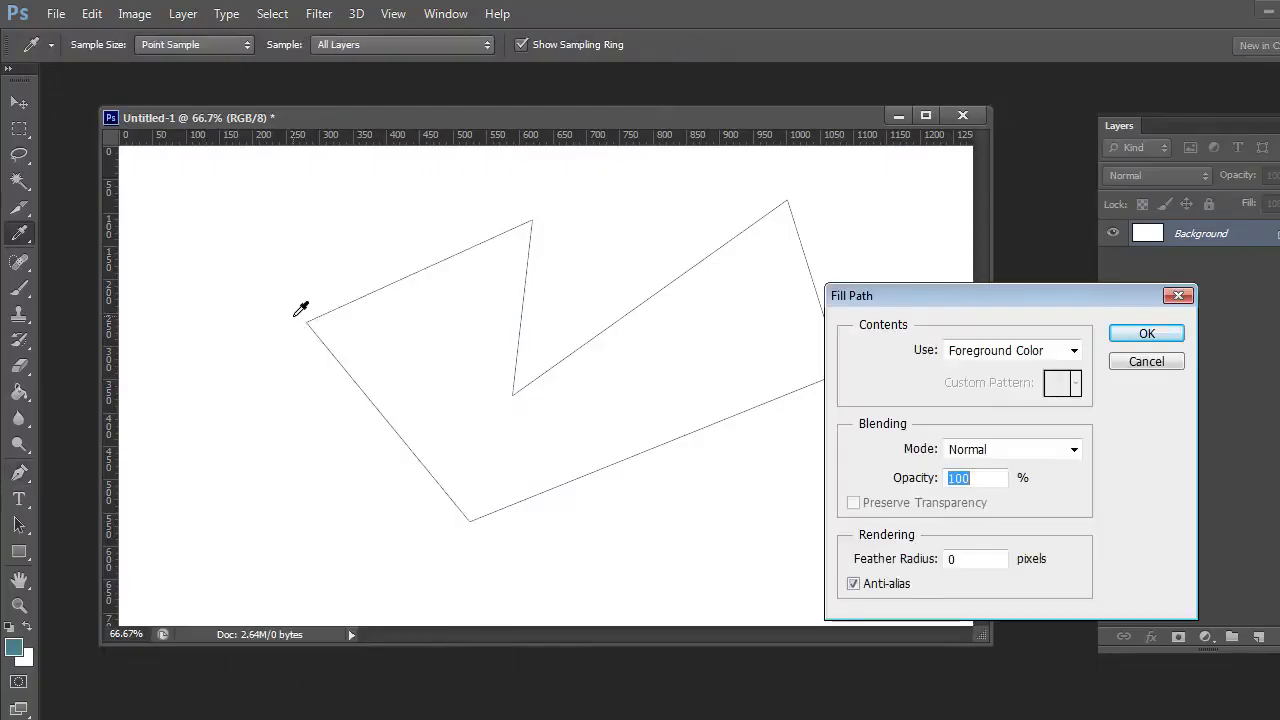
pyautogui.click(1003, 452)
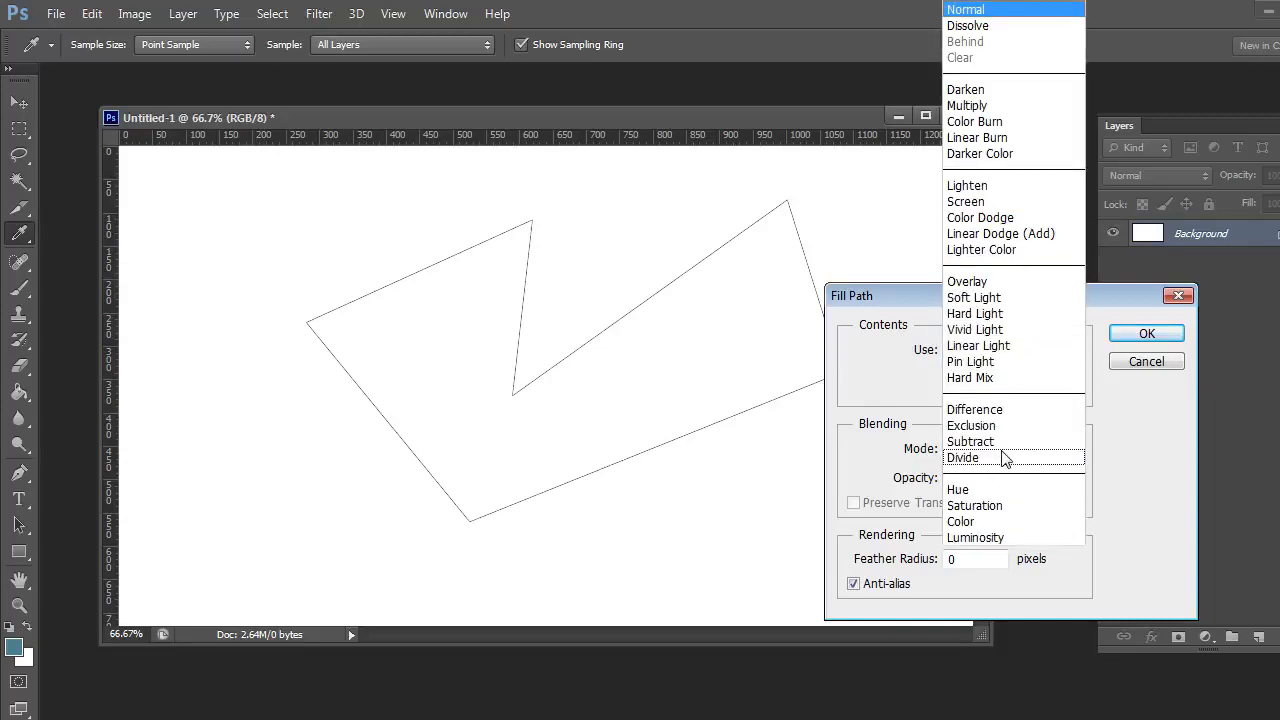
pyautogui.click(984, 12)
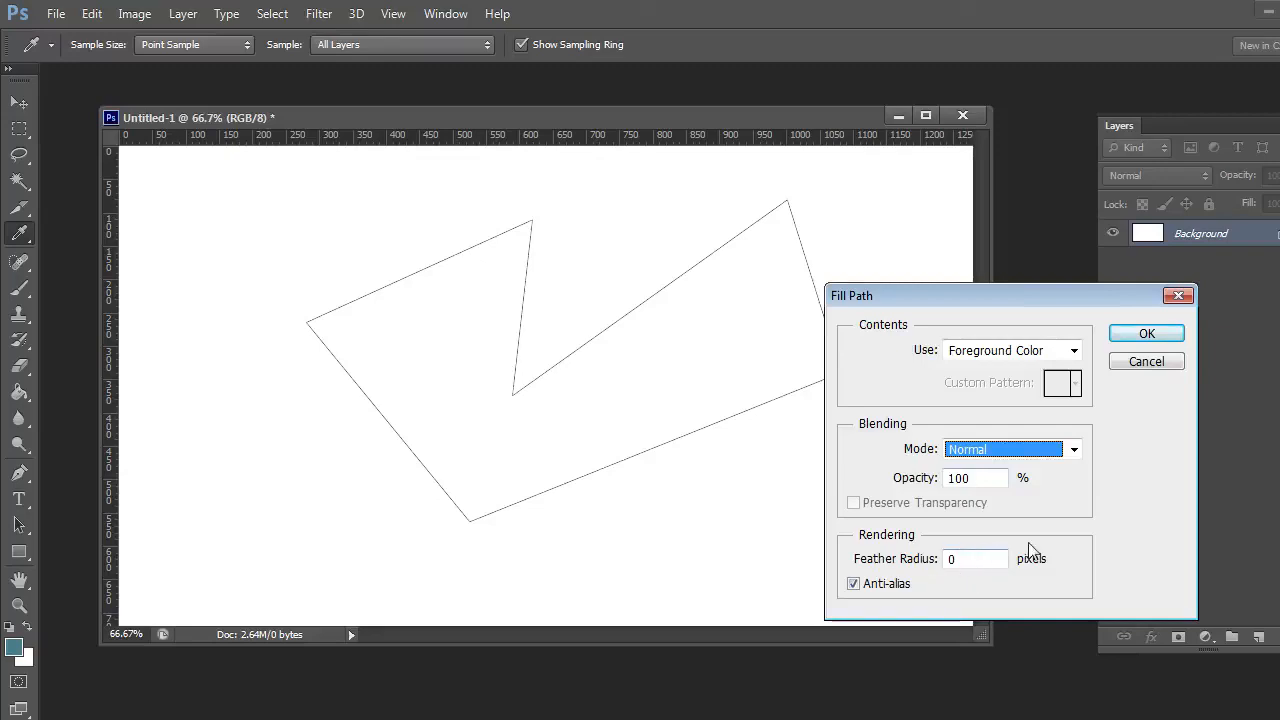
pyautogui.click(1069, 358)
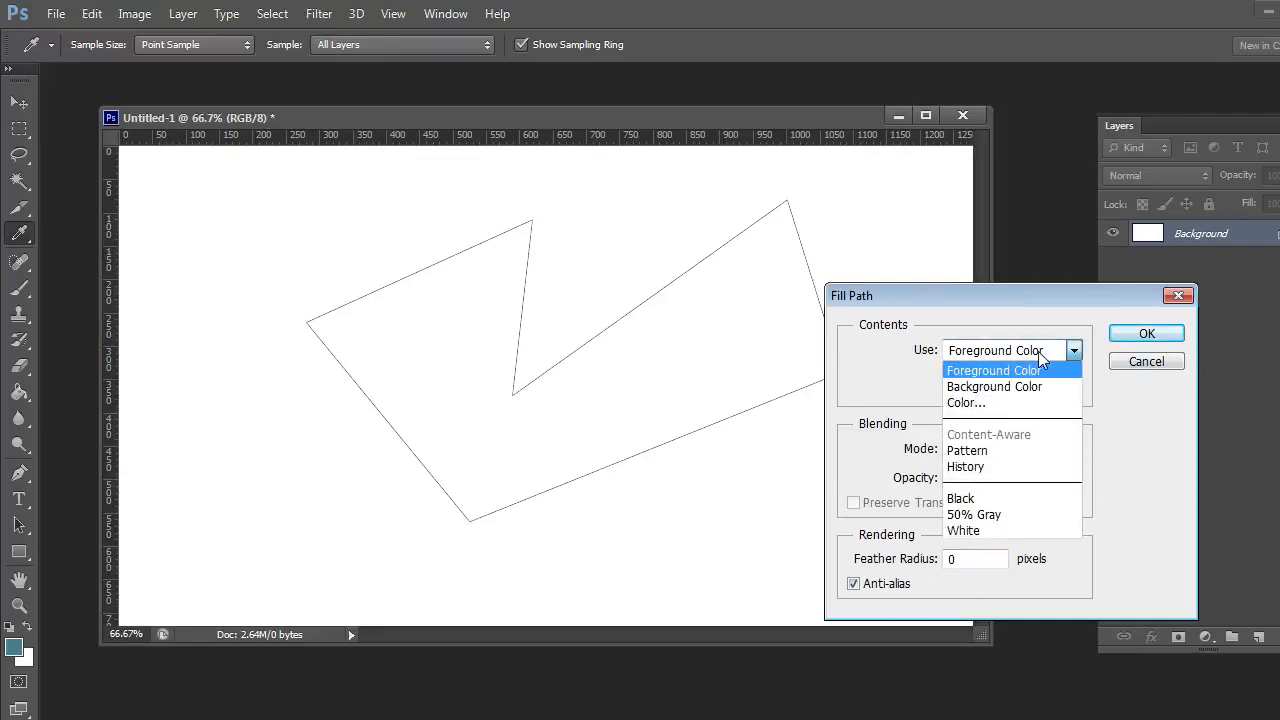
pyautogui.click(1143, 337)
pyautogui.click(1143, 337)
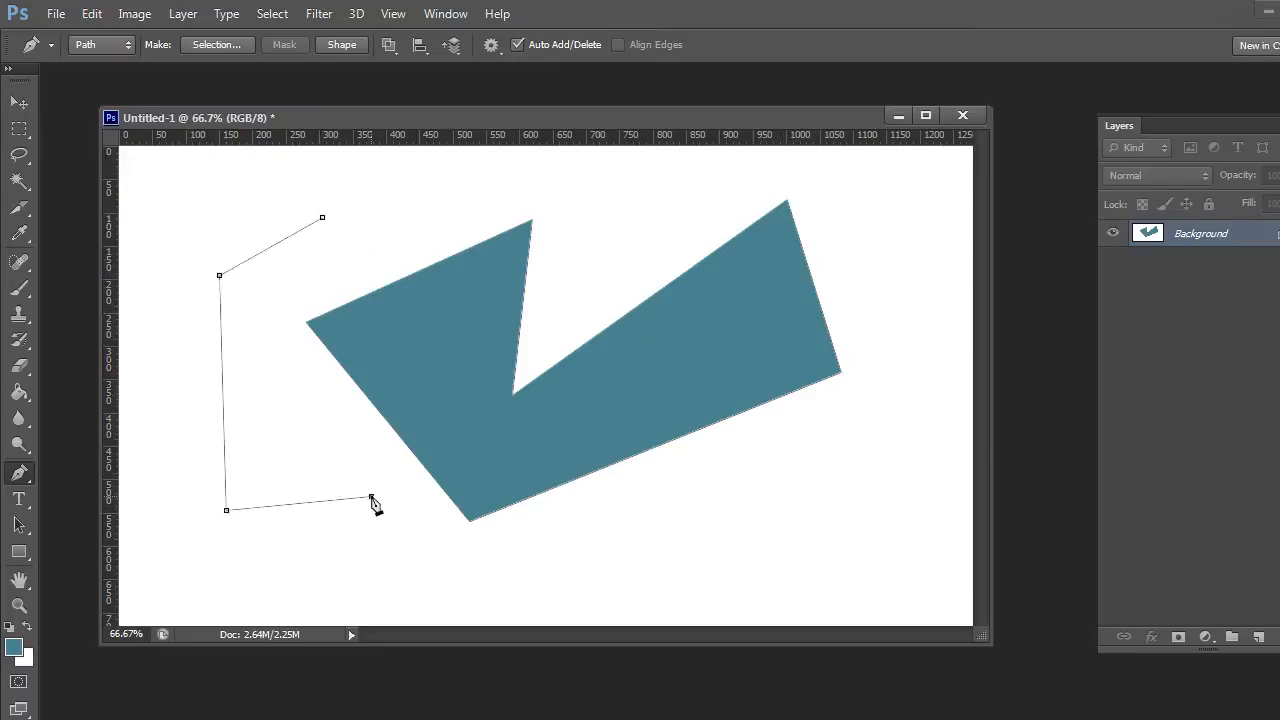
# Draw a second closed path around the left part of the teal shape, and delete all the paths
pyautogui.click(485, 188)
pyautogui.click(386, 175)
pyautogui.rightClick(279, 195)
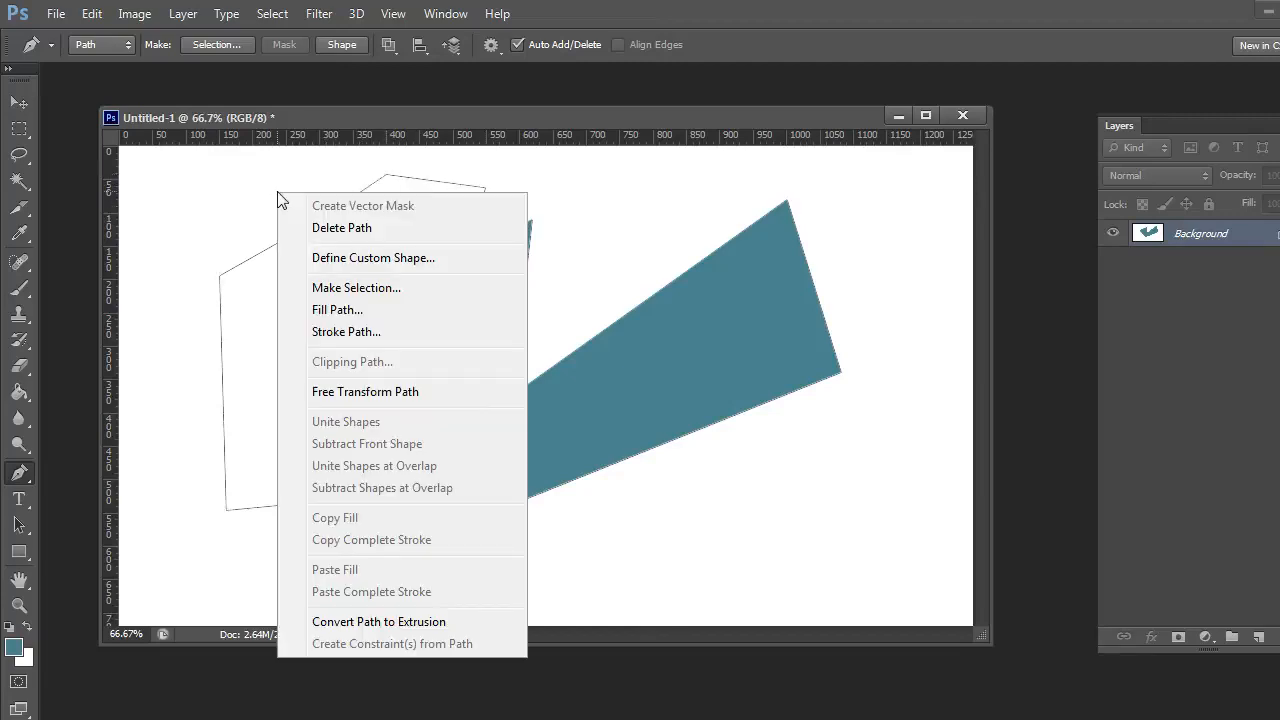
pyautogui.click(291, 228)
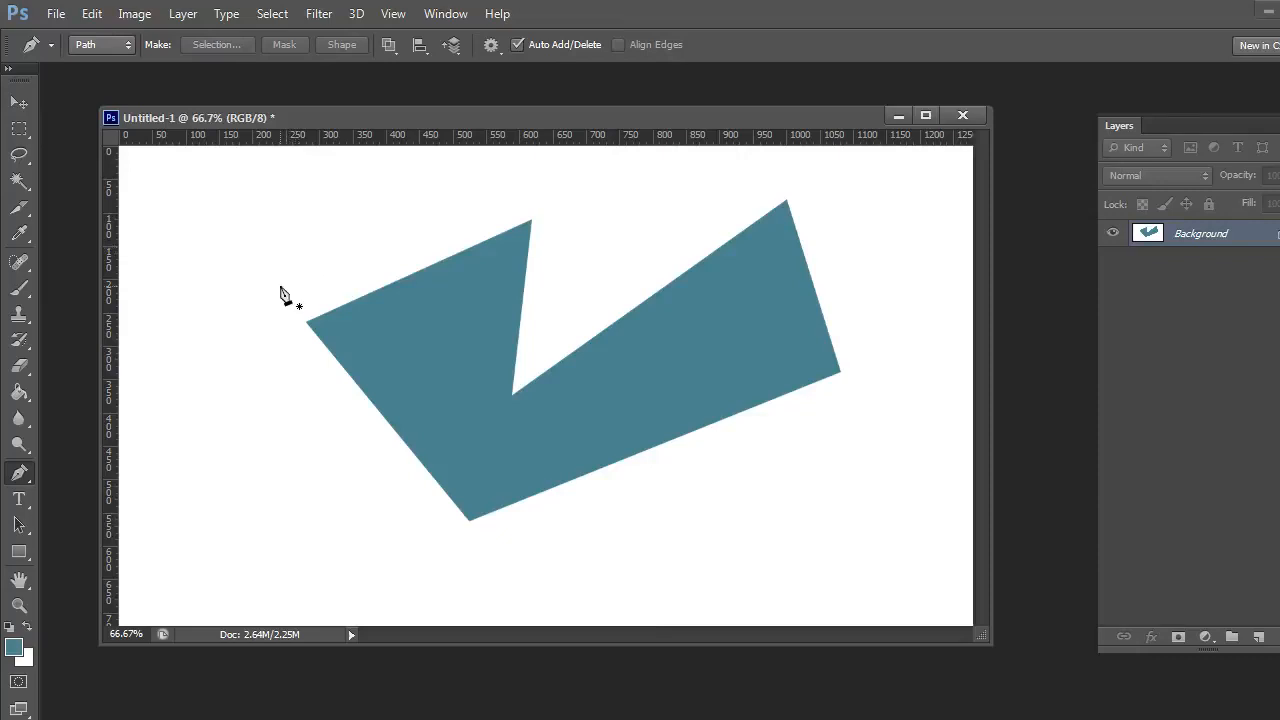
# Erase the whole teal shape from the canvas with the Eraser at size 250
pyautogui.press('e')
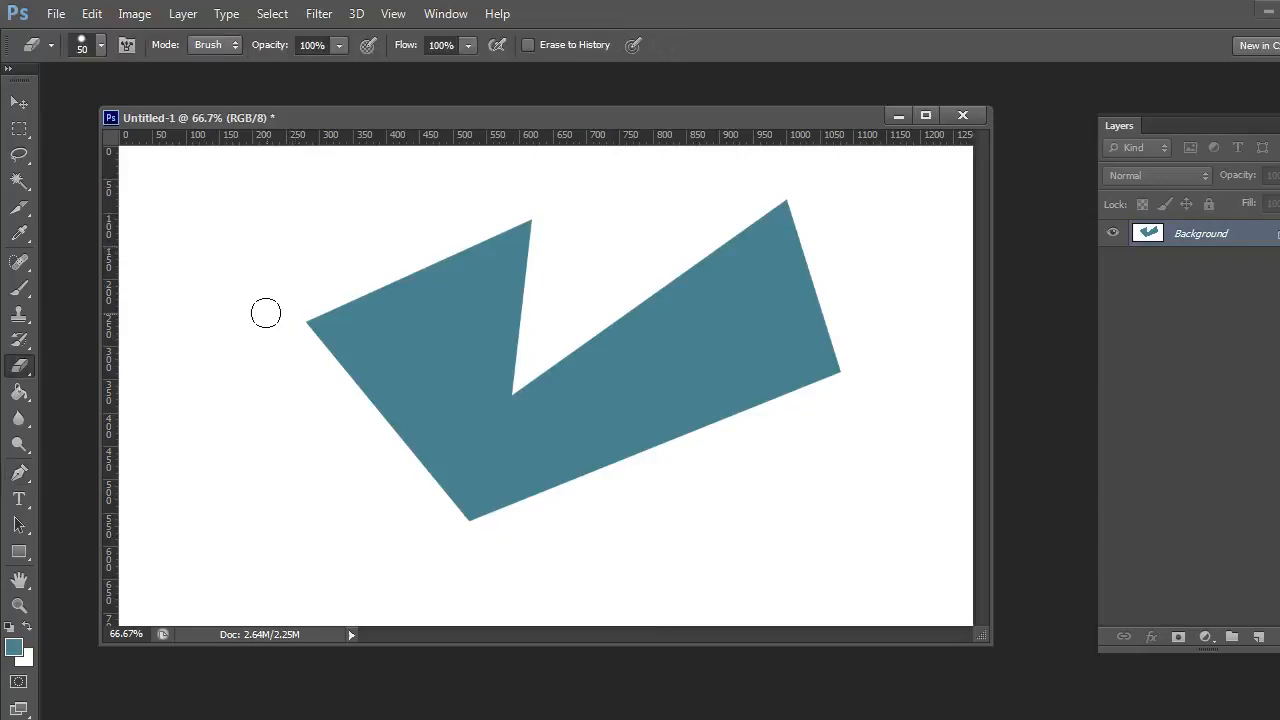
pyautogui.moveTo(287, 196)
pyautogui.mouseDown()
pyautogui.moveTo(651, 177)
pyautogui.moveTo(430, 430)
pyautogui.moveTo(199, 481)
pyautogui.mouseUp()
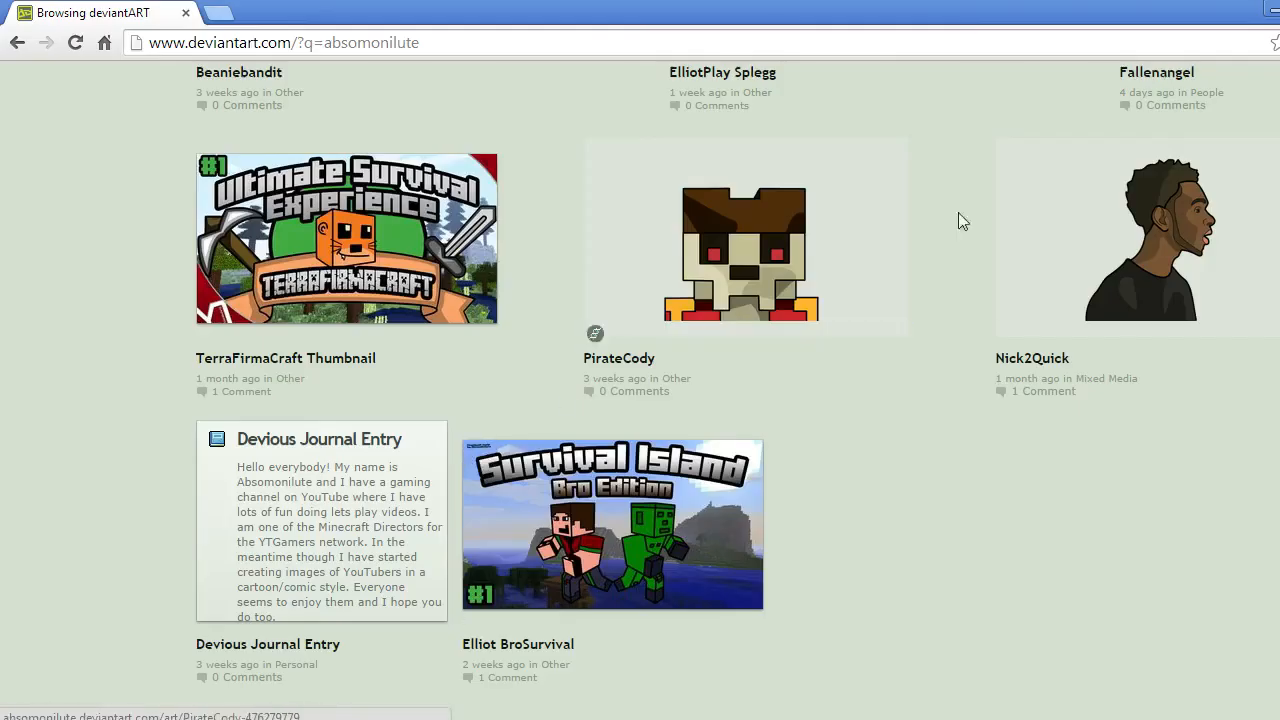
# Switch to the browser to look through the cartoon artwork results on deviantART, and return to Photoshop
pyautogui.scroll(8, 976, 286)
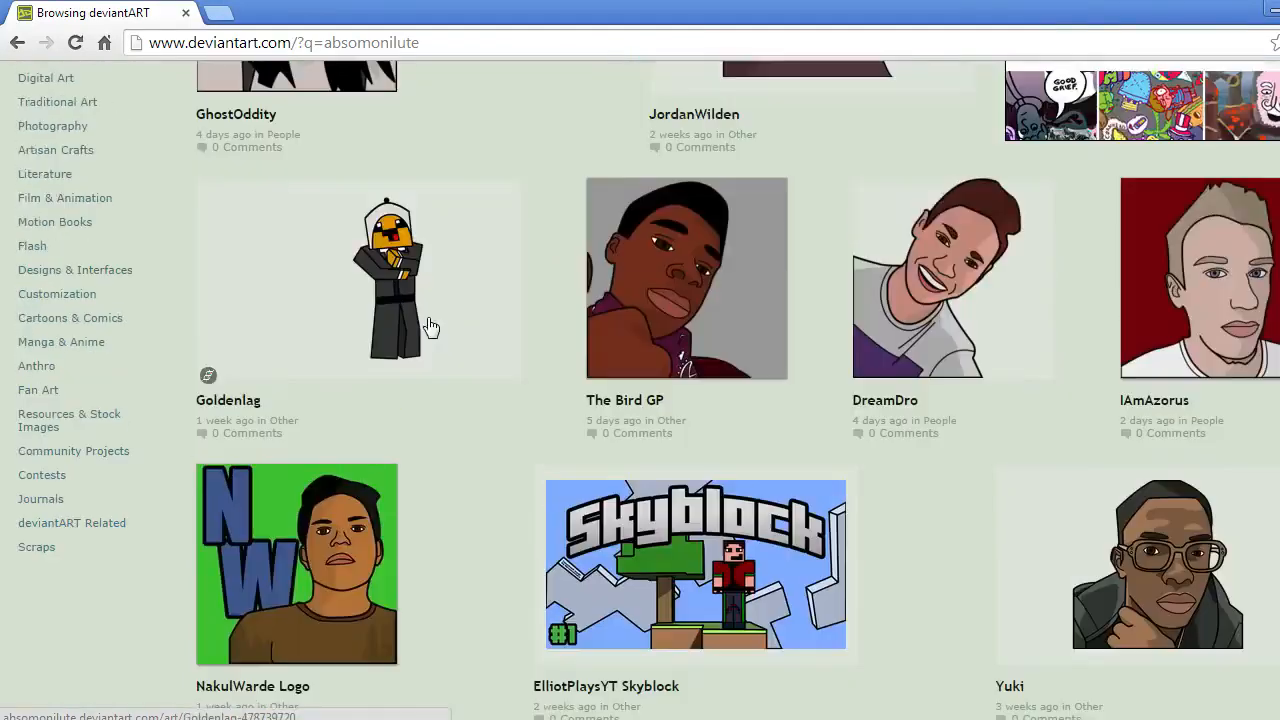
pyautogui.scroll(3, 430, 327)
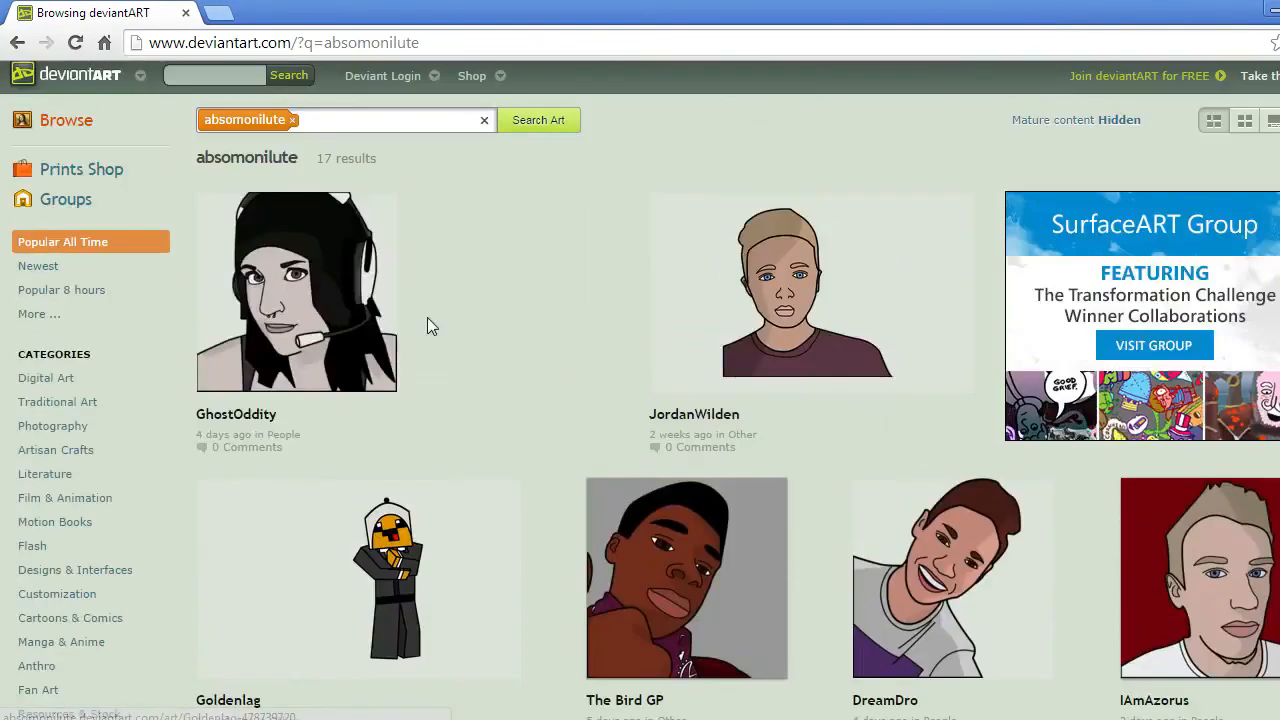
pyautogui.click(1273, 15)
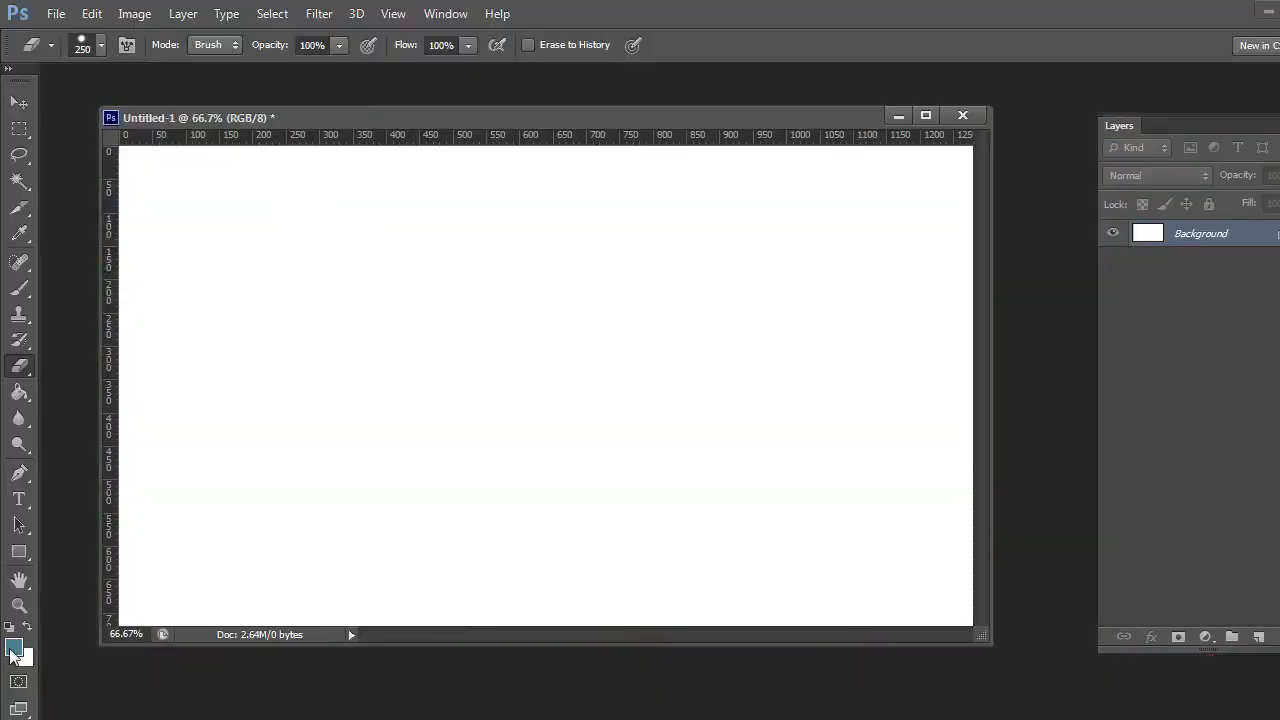
# Set the foreground color to black #000000
pyautogui.click(13, 650)
pyautogui.moveTo(660, 590); pyautogui.dragTo(598, 628)
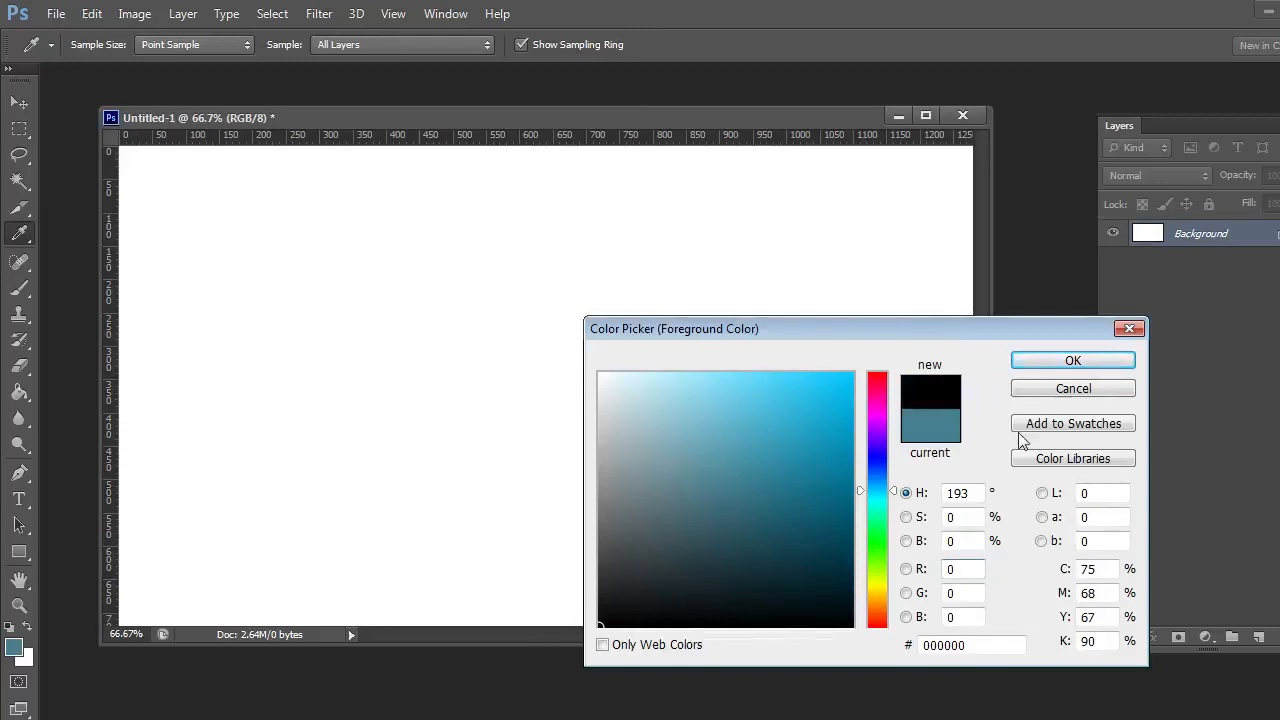
pyautogui.click(1067, 360)
pyautogui.press('e')
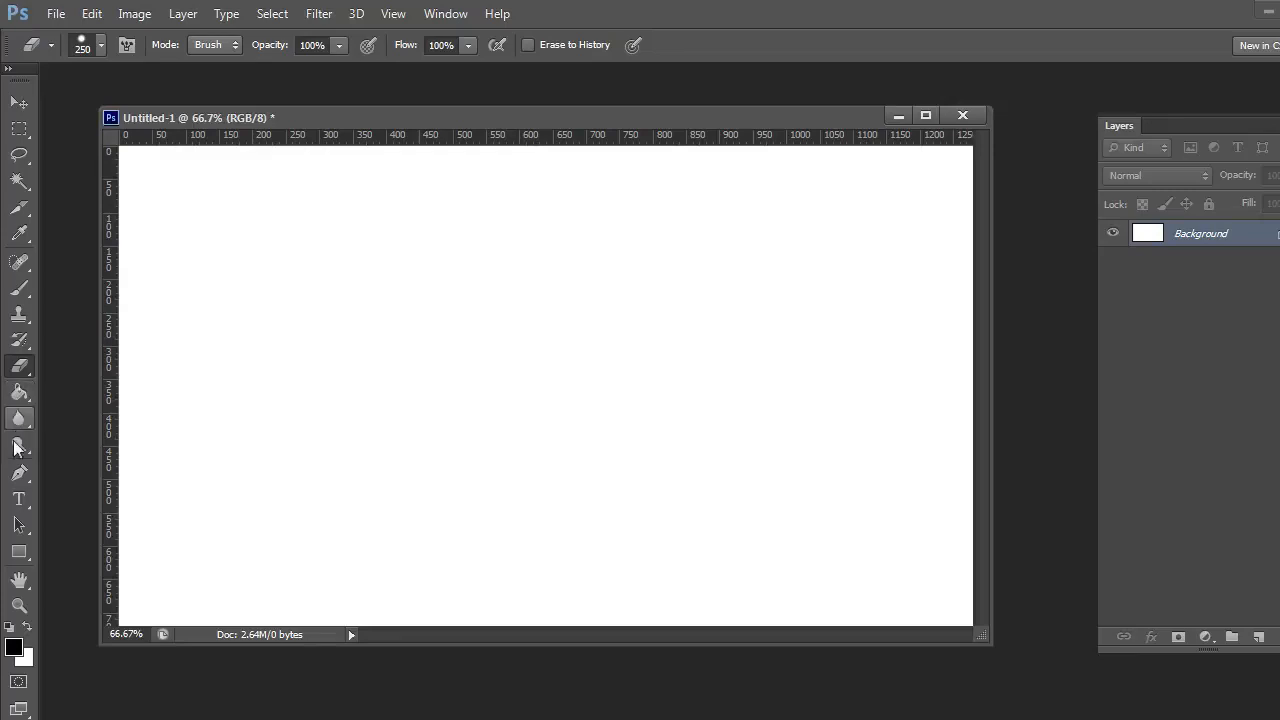
# Start a new Pen tool path with a long, slightly rising straight segment across the middle of the blank canvas
pyautogui.click(17, 476)
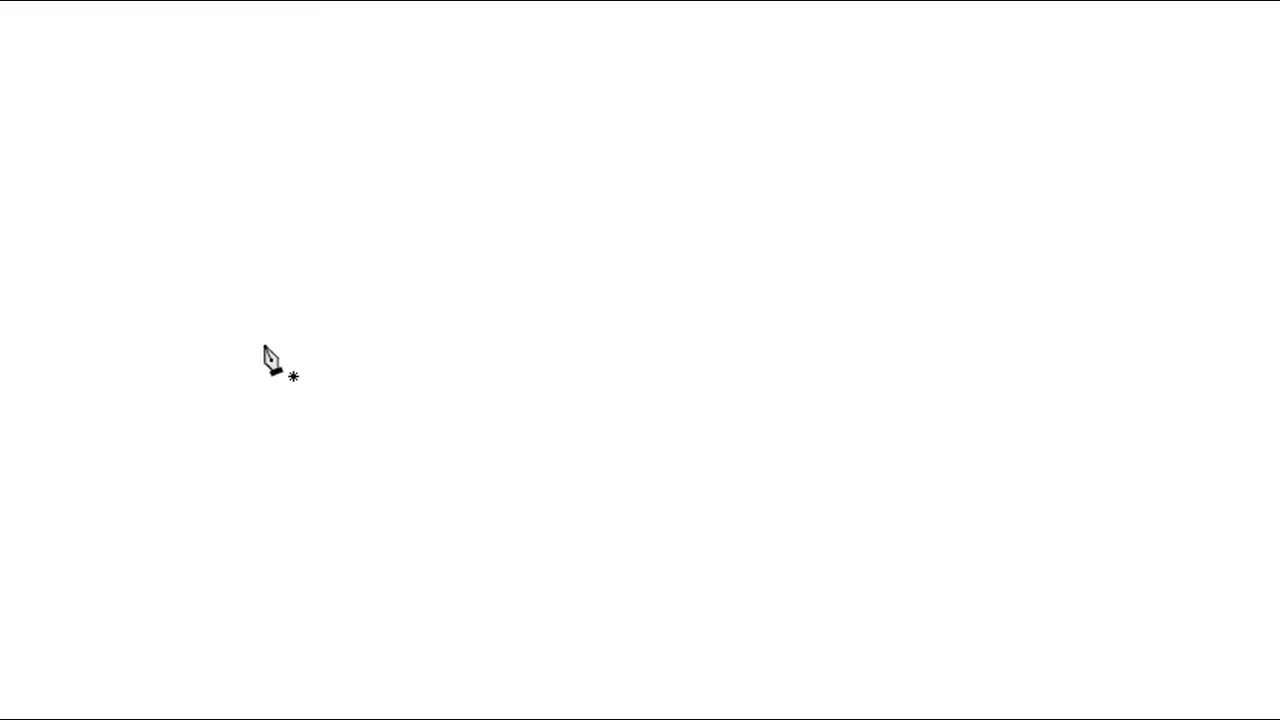
pyautogui.click(264, 345)
pyautogui.click(712, 259)
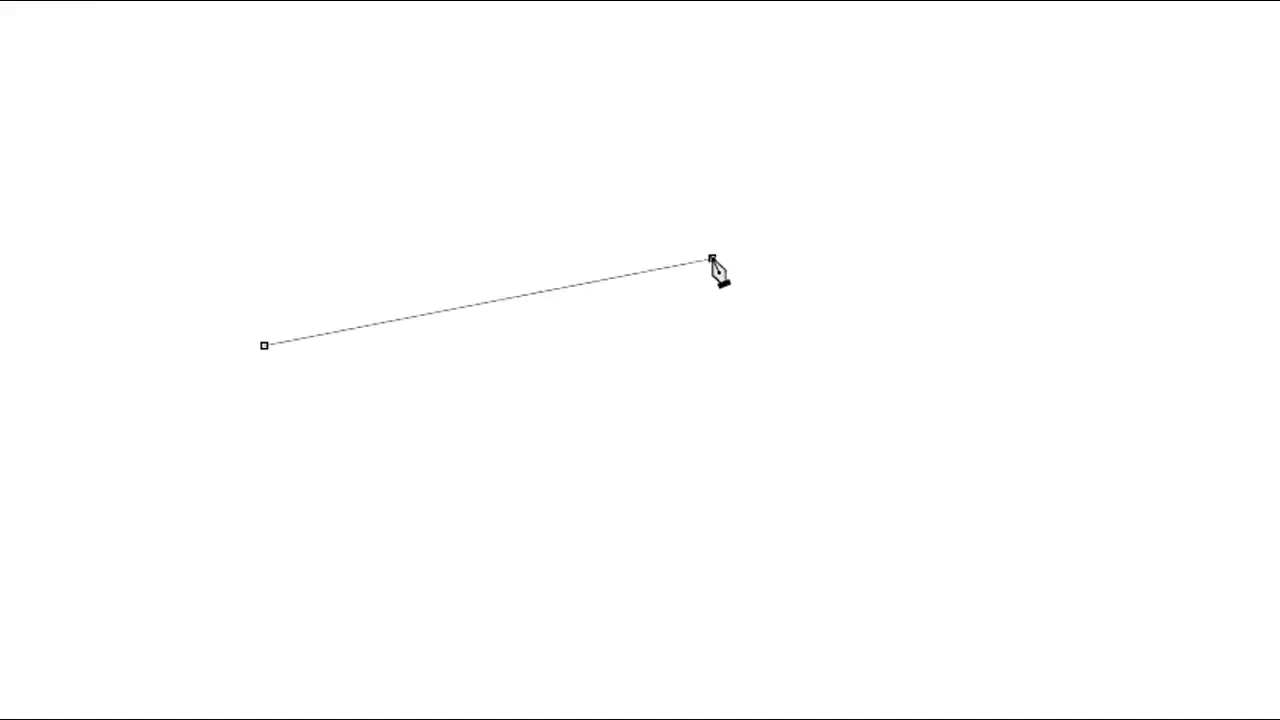